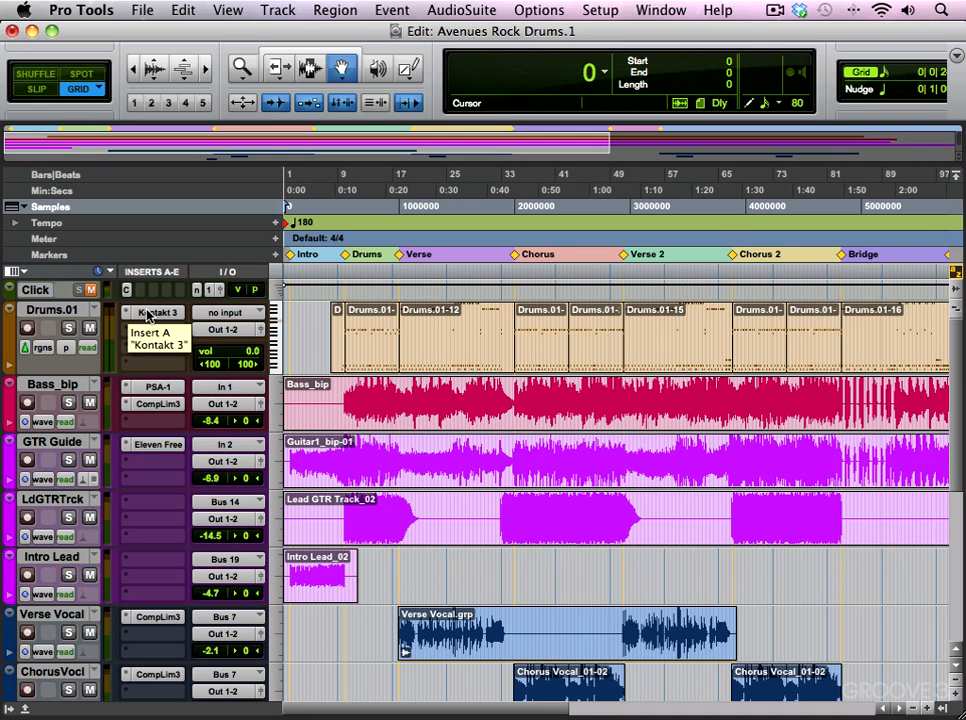
Step: Examine the output channels in the Kontakt 3 plug-in on the Drums.01 track, and close its window
{"action": "left_click", "coordinate": [147, 313]}
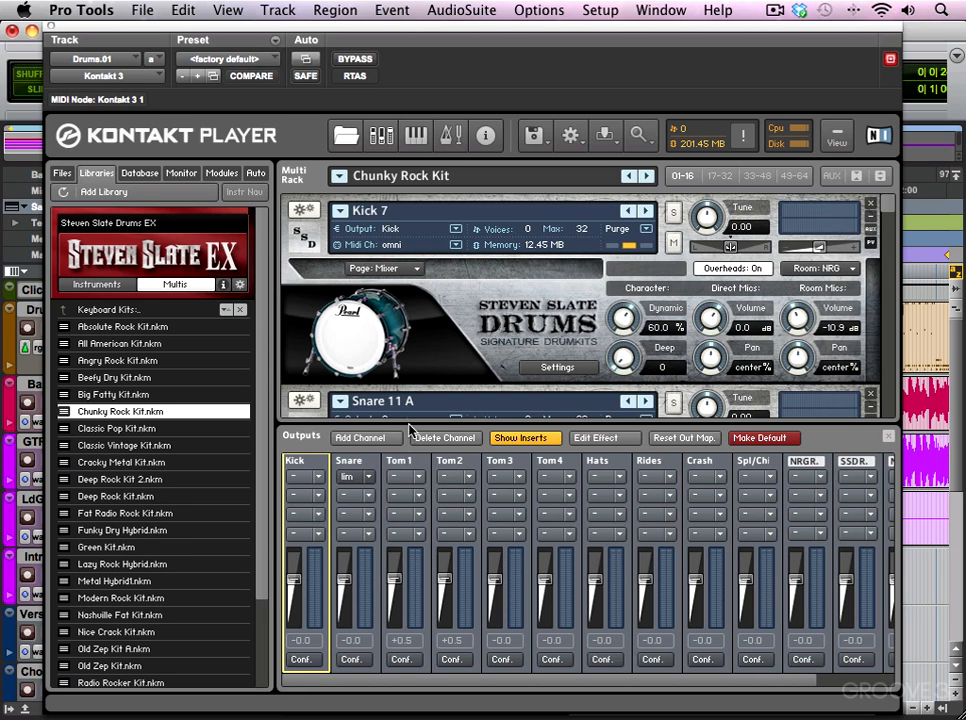
{"action": "left_click", "coordinate": [50, 27]}
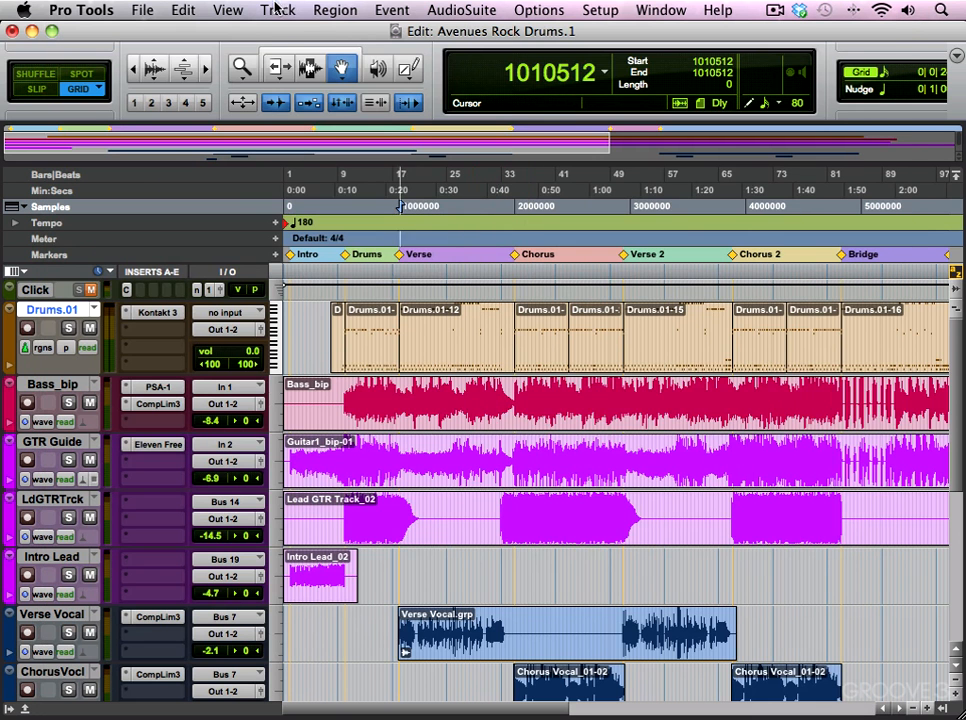
Step: Create 9 new stereo audio tracks in samples
{"action": "left_click", "coordinate": [278, 8]}
{"action": "left_click", "coordinate": [288, 33]}
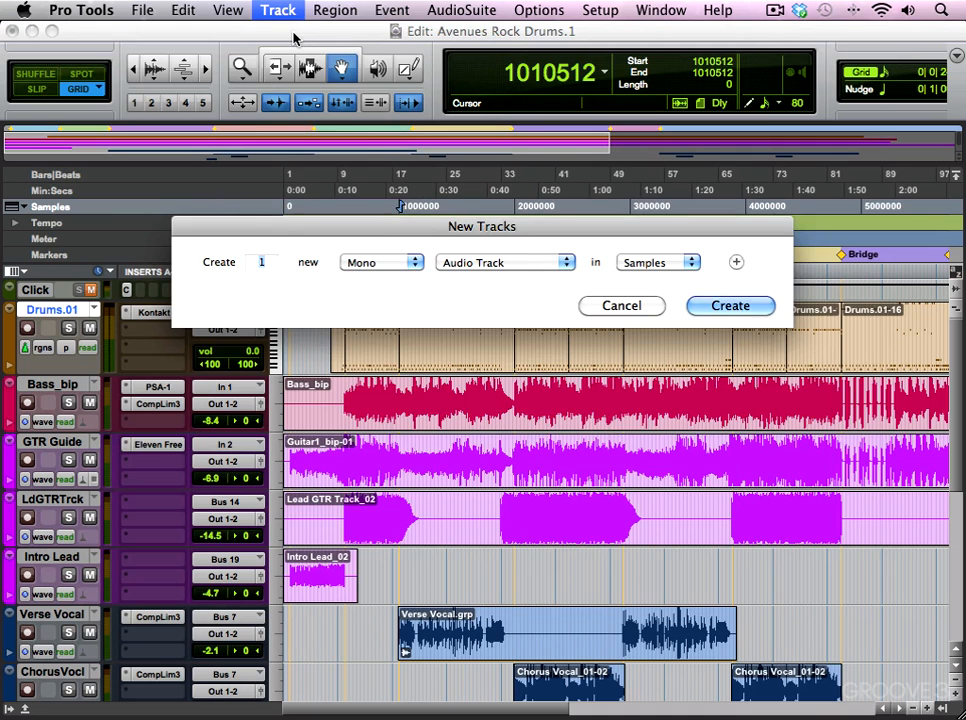
{"action": "type", "text": "9"}
{"action": "left_click", "coordinate": [385, 262]}
{"action": "left_click", "coordinate": [388, 278]}
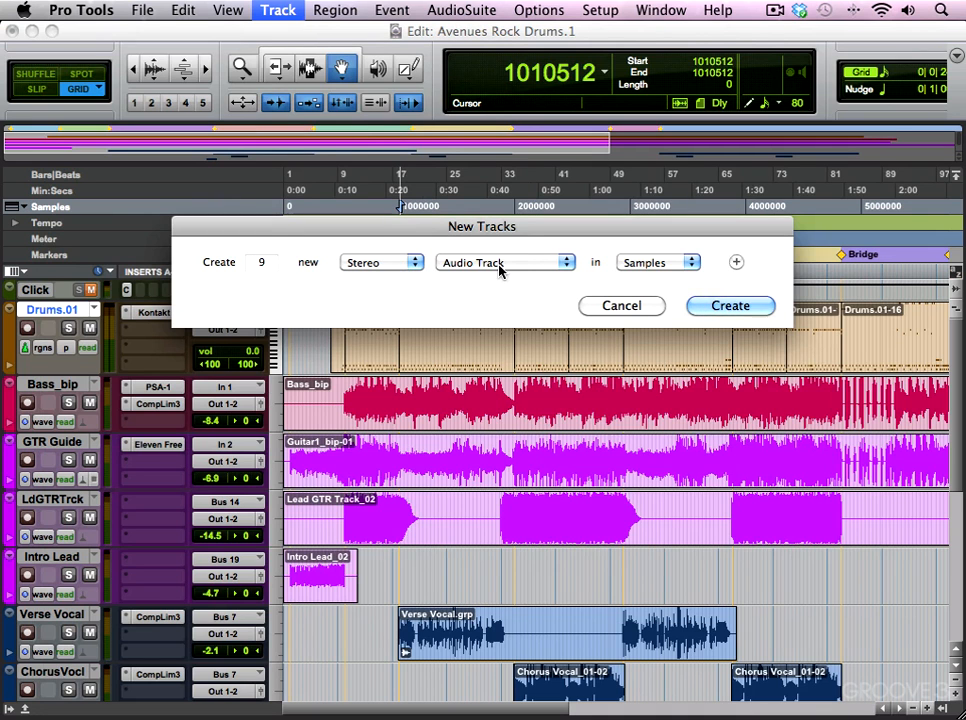
{"action": "left_click", "coordinate": [740, 307]}
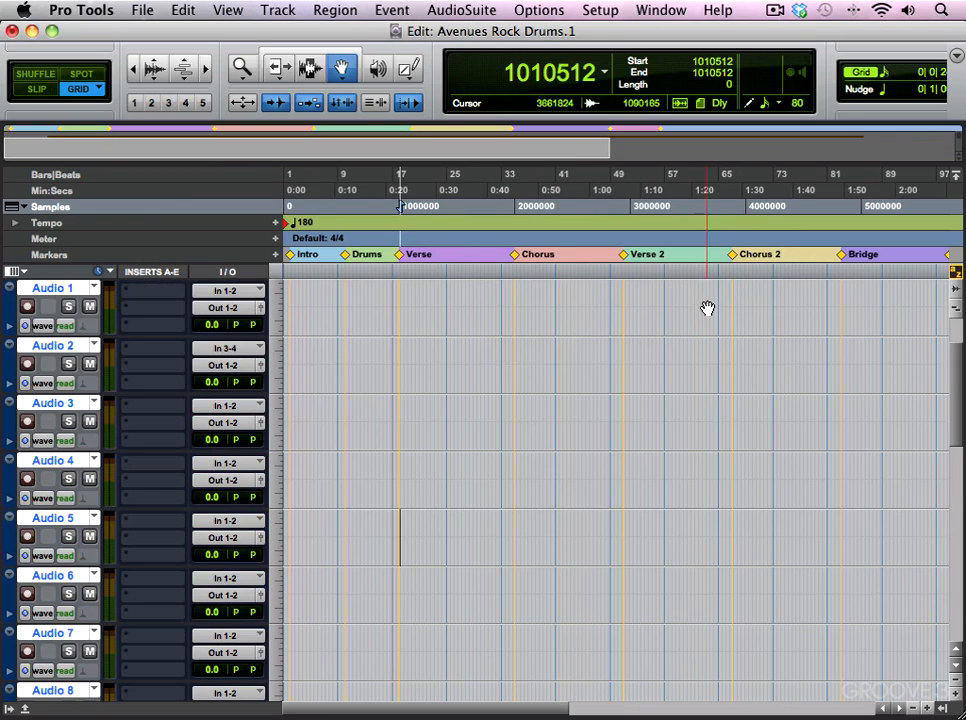
Step: Rename the first four new audio tracks Kick, Snare, Tom 2 and Tom 3
{"action": "double_click", "coordinate": [52, 288]}
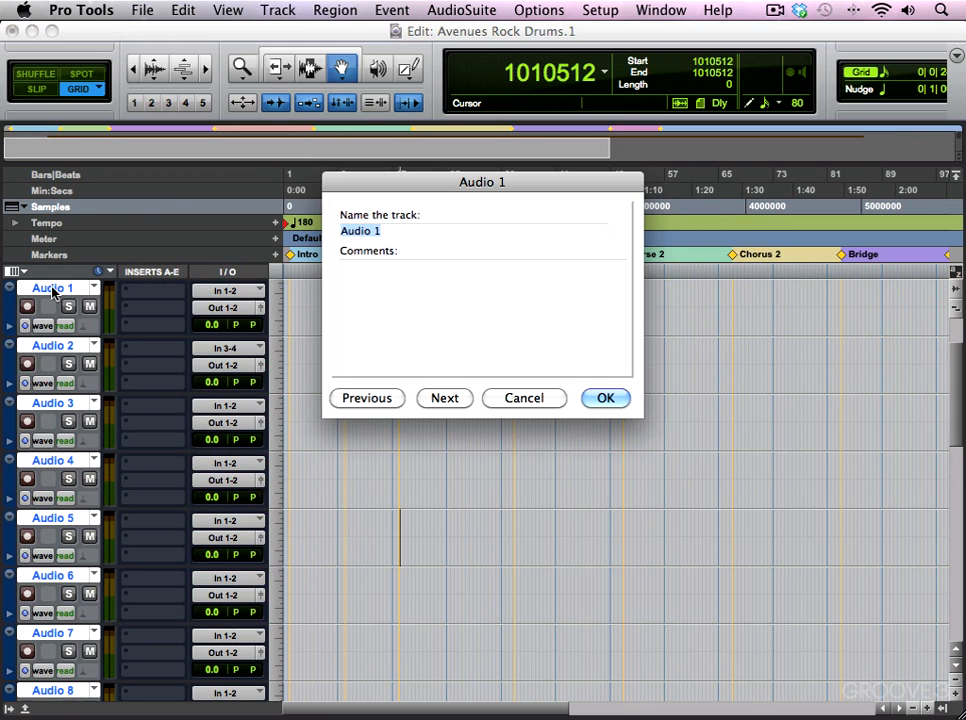
{"action": "type", "text": "Kick"}
{"action": "key", "text": "super+Right"}
{"action": "type", "text": "Snare"}
{"action": "key", "text": "super+Right"}
{"action": "type", "text": "Tom 2"}
{"action": "key", "text": "super+Right"}
{"action": "type", "text": "Tom 3"}
{"action": "key", "text": "super+Right"}
Step: Rename the remaining five new audio tracks Tom 4, Hats, Crash, NRG and SSD
{"action": "type", "text": "To"}
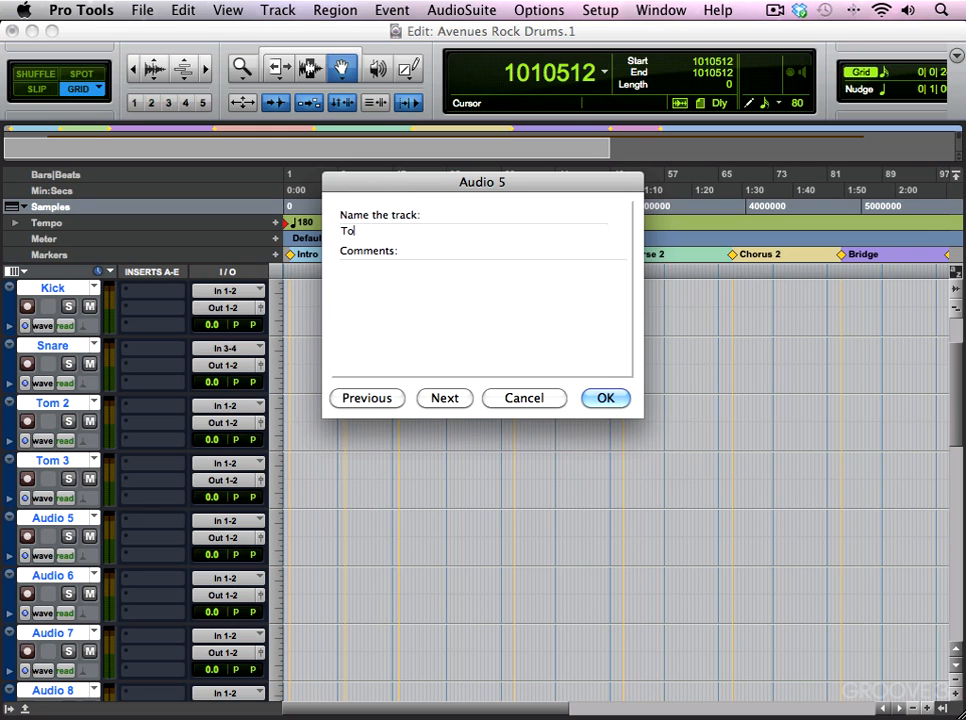
{"action": "type", "text": "m 44"}
{"action": "key", "text": "super+Right"}
{"action": "type", "text": "Hats"}
{"action": "key", "text": "super+Right"}
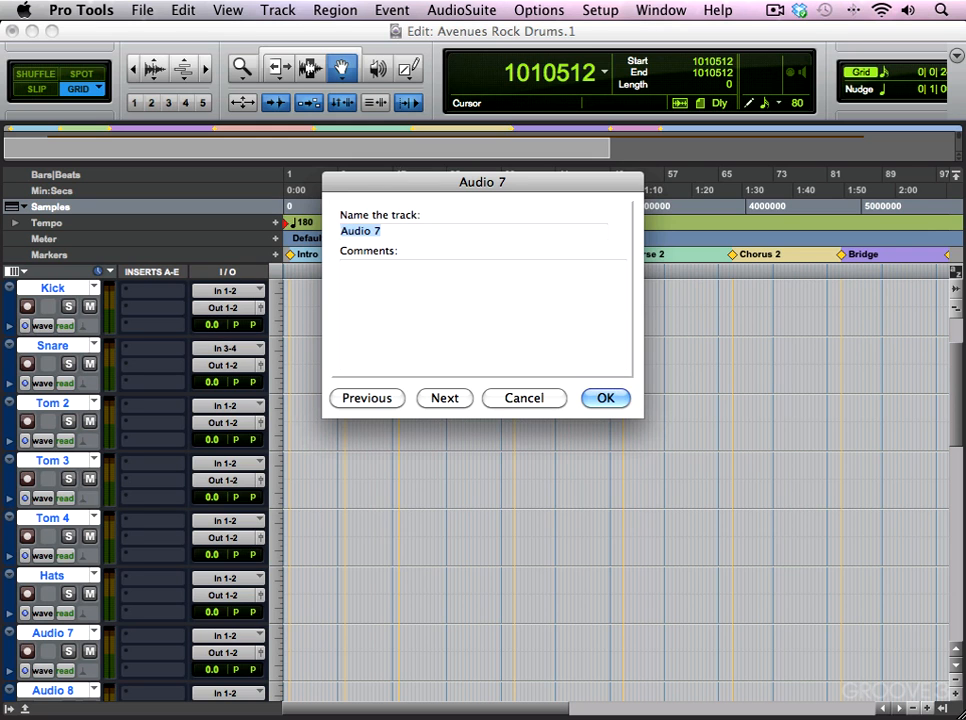
{"action": "type", "text": "Crash"}
{"action": "key", "text": "super+Right"}
{"action": "type", "text": "NRG"}
{"action": "key", "text": "super+Right"}
{"action": "type", "text": "SSD"}
{"action": "key", "text": "Return"}
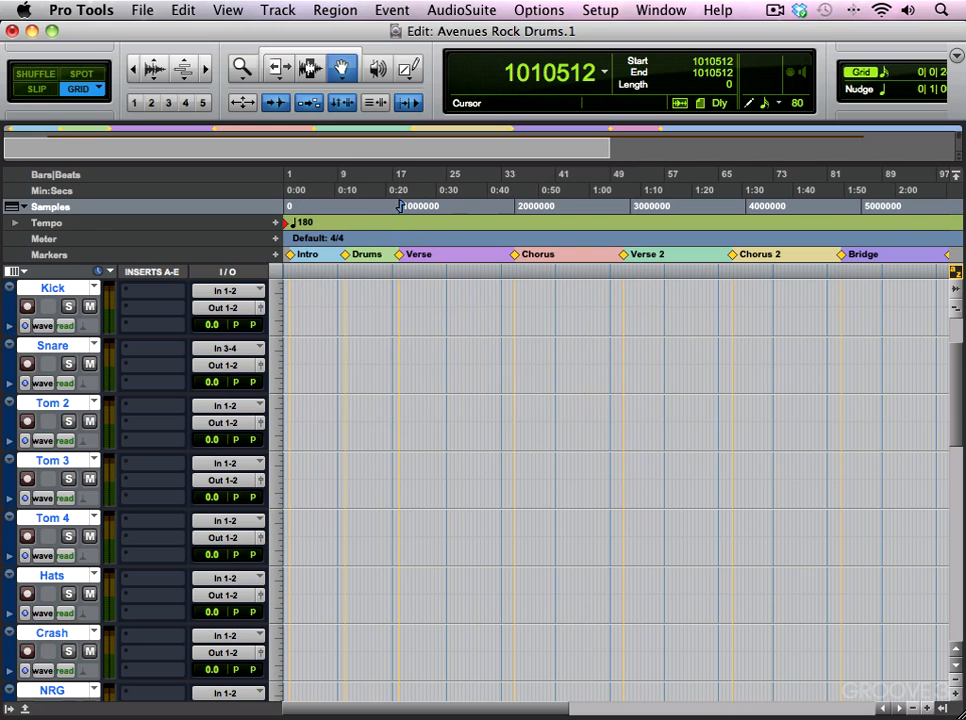
Step: Save the output configuration of the Kontakt 3 plug-in on Drums.01 as the default
{"action": "scroll", "coordinate": [957, 402], "scroll_direction": "up", "scroll_amount": 1}
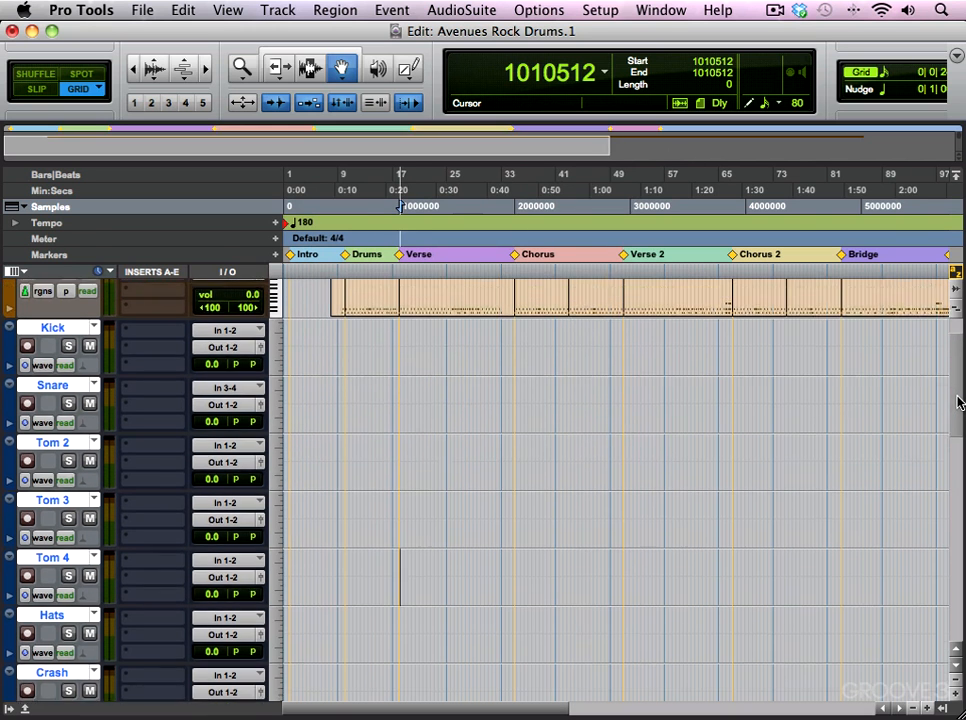
{"action": "scroll", "coordinate": [957, 402], "scroll_direction": "up", "scroll_amount": 1}
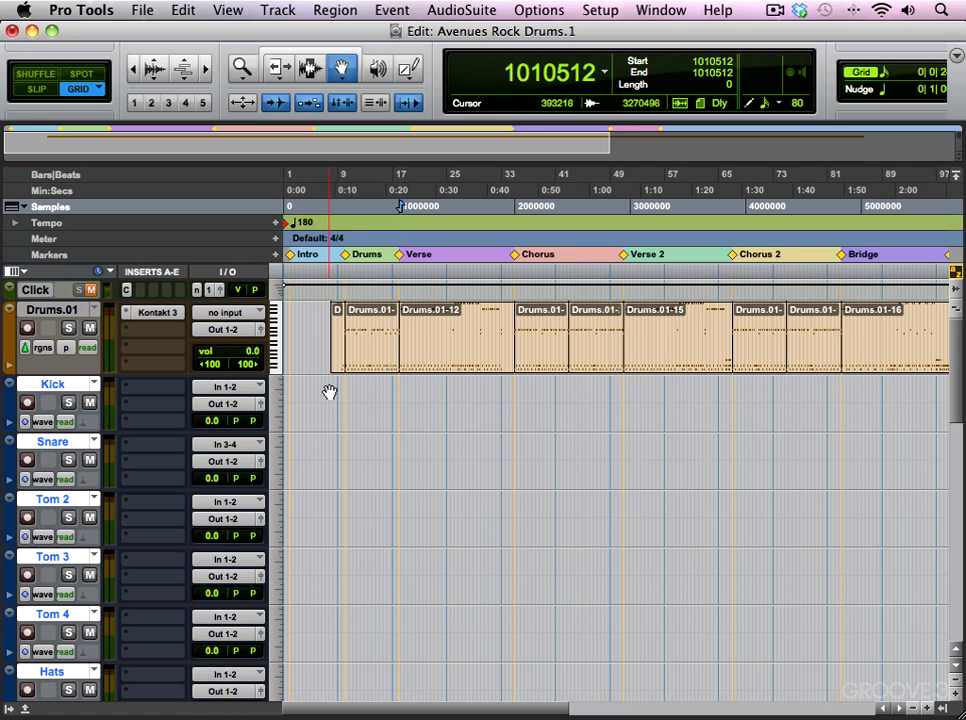
{"action": "left_click", "coordinate": [172, 314]}
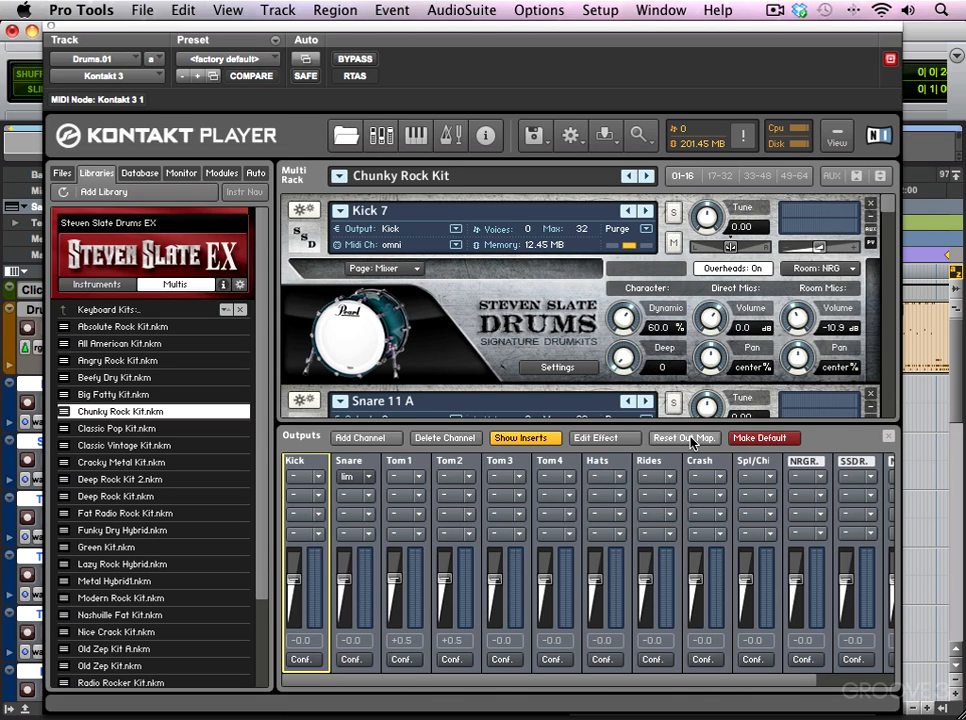
{"action": "left_click", "coordinate": [752, 440]}
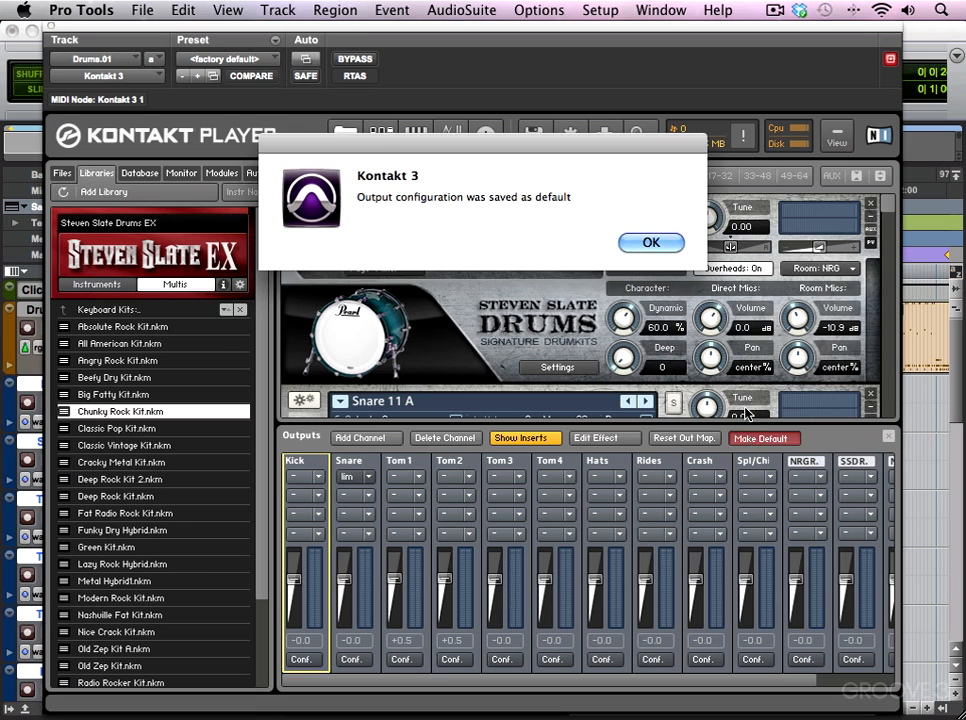
{"action": "left_click", "coordinate": [650, 243]}
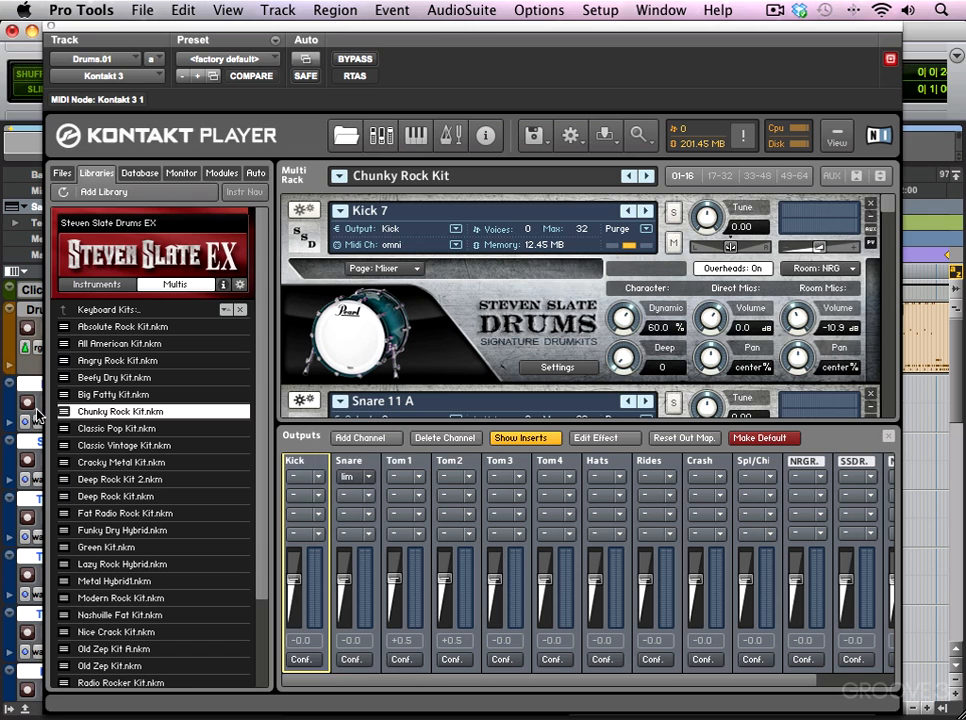
Step: Reassign the Kick channel's two physical outputs in Kontakt to N/A [1] and N/A [2], plugin outs #25 and #26
{"action": "left_click", "coordinate": [302, 659]}
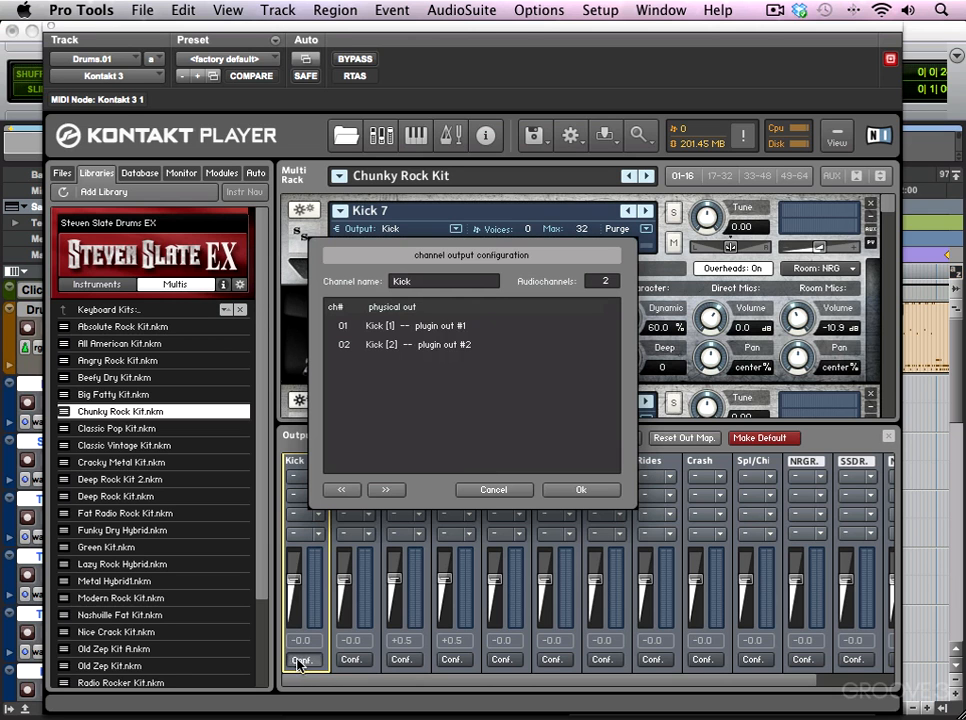
{"action": "left_click", "coordinate": [400, 333]}
{"action": "scroll", "coordinate": [486, 303], "scroll_direction": "down", "scroll_amount": 3}
{"action": "scroll", "coordinate": [486, 310], "scroll_direction": "down", "scroll_amount": 3}
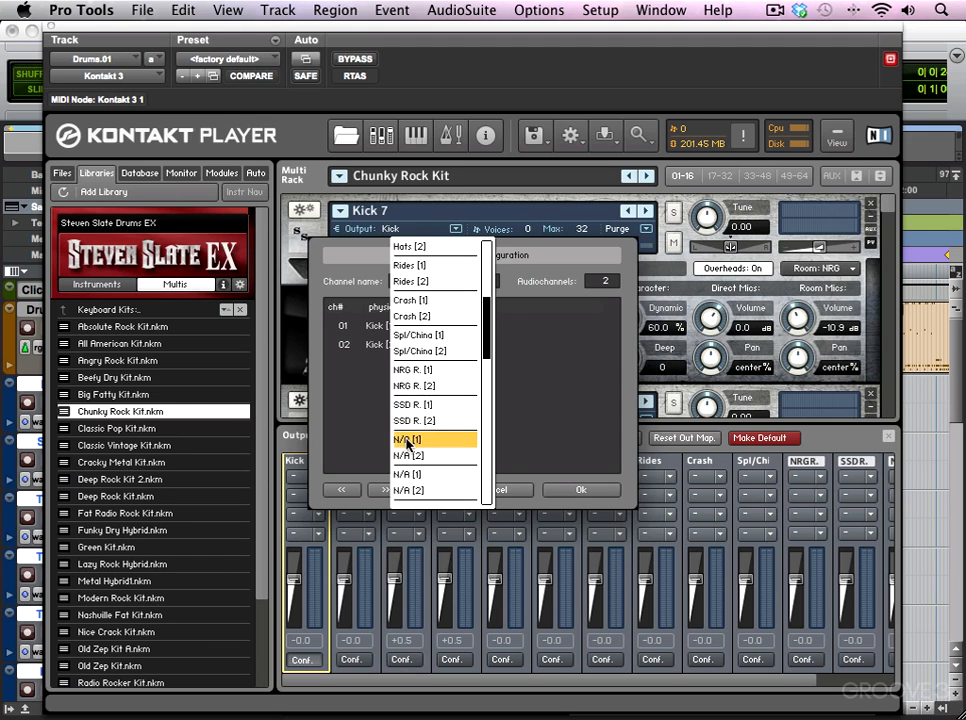
{"action": "left_click", "coordinate": [431, 446]}
{"action": "left_click", "coordinate": [390, 344]}
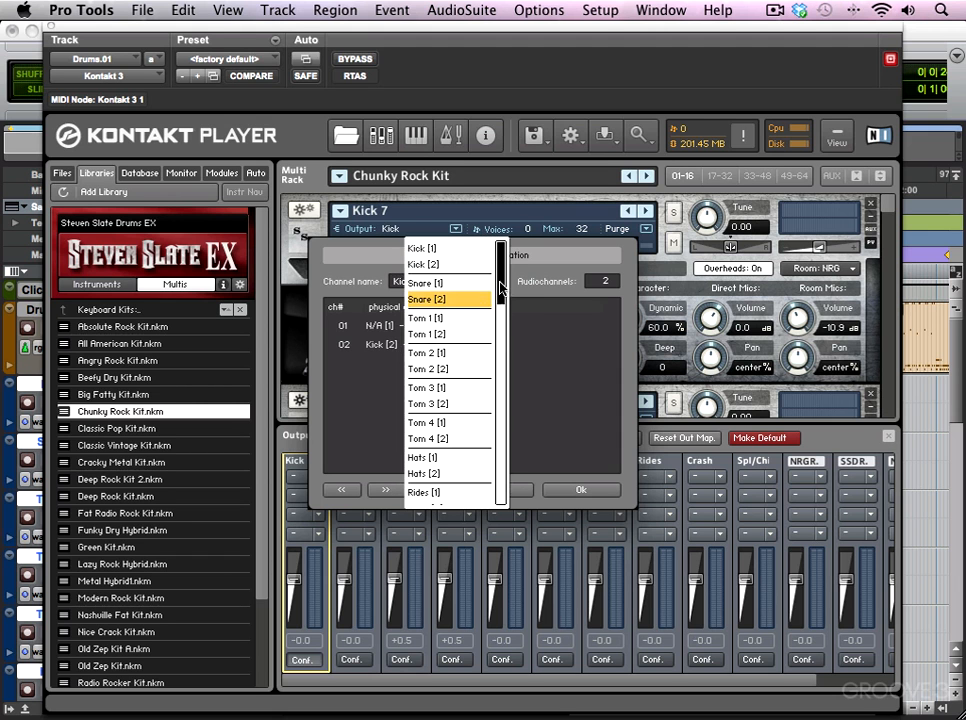
{"action": "scroll", "coordinate": [506, 322], "scroll_direction": "down", "scroll_amount": 3}
{"action": "scroll", "coordinate": [504, 326], "scroll_direction": "down", "scroll_amount": 3}
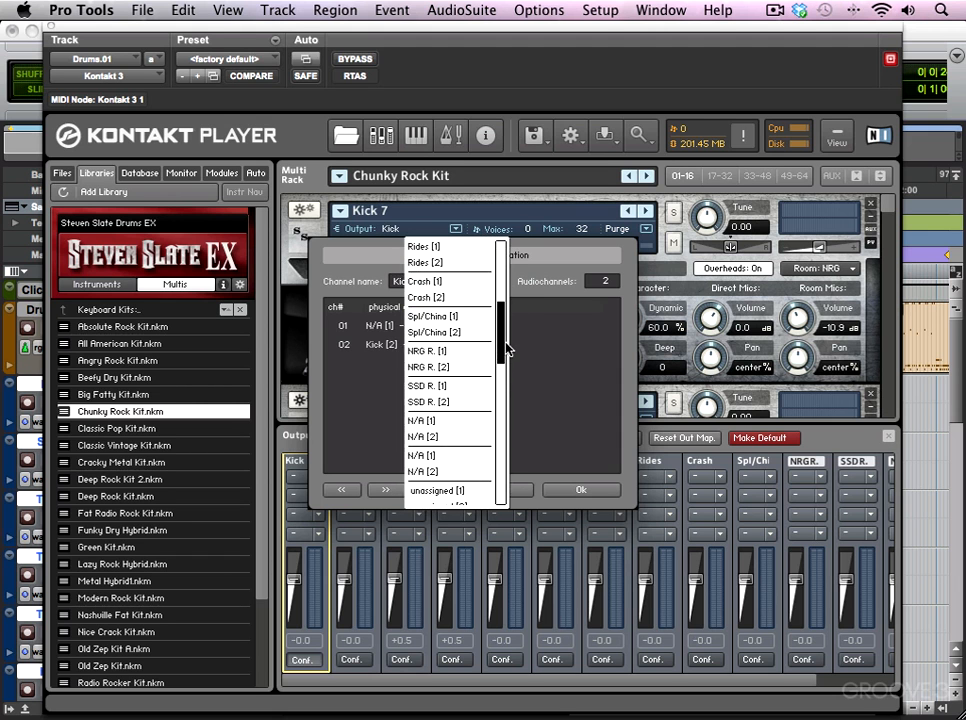
{"action": "left_click", "coordinate": [446, 432]}
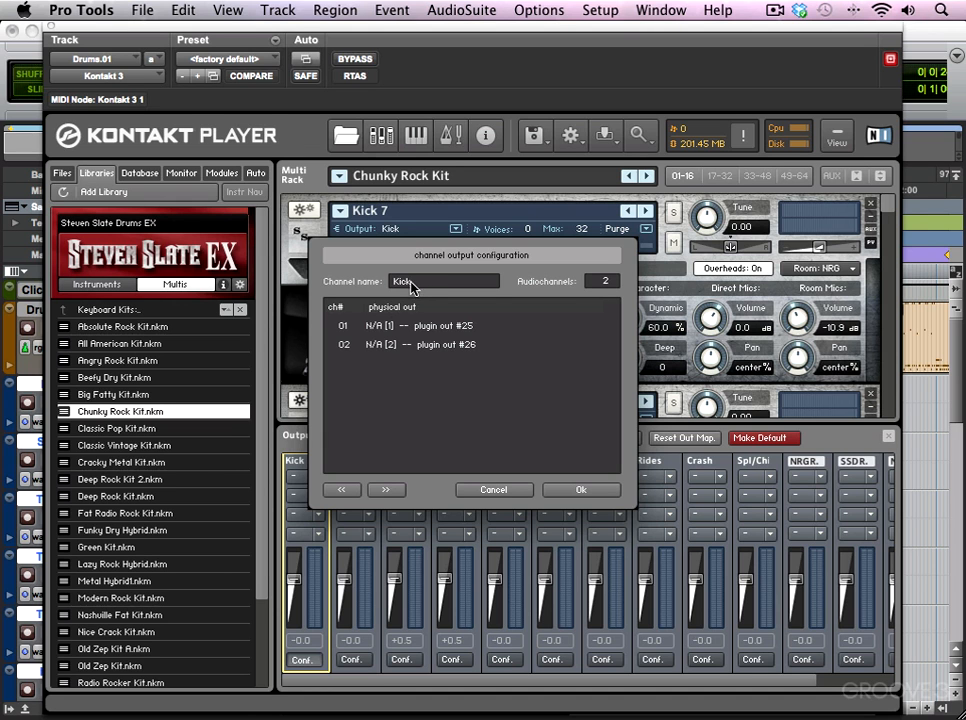
Step: Review the output assignments of the channels after Kick, accept the channel output configuration and close the Kontakt window
{"action": "left_click", "coordinate": [385, 489]}
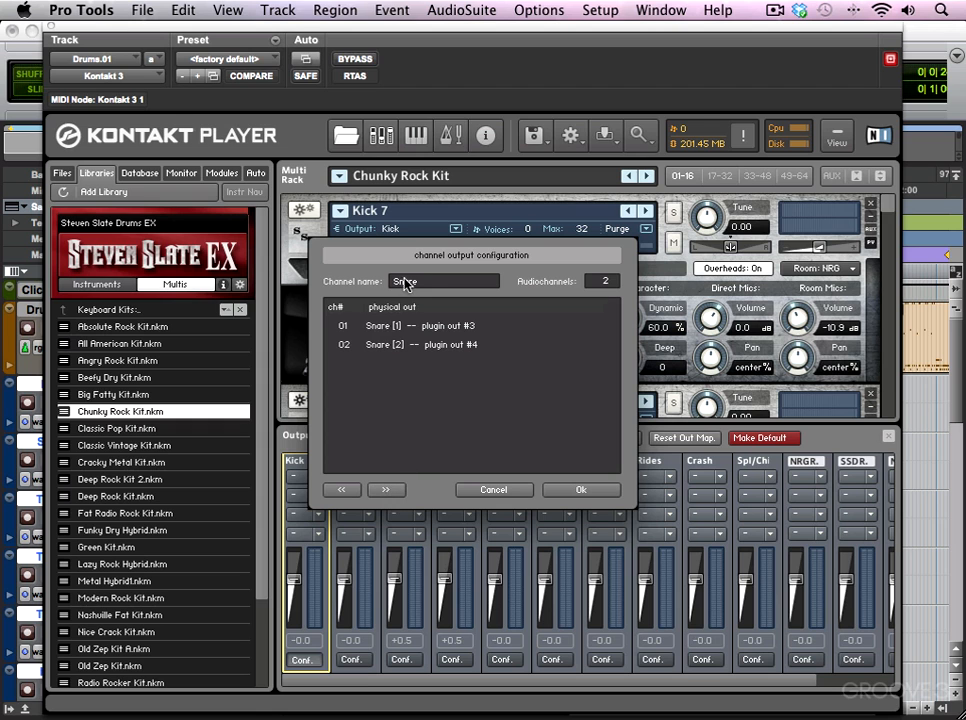
{"action": "left_click", "coordinate": [390, 492]}
{"action": "left_click", "coordinate": [390, 492]}
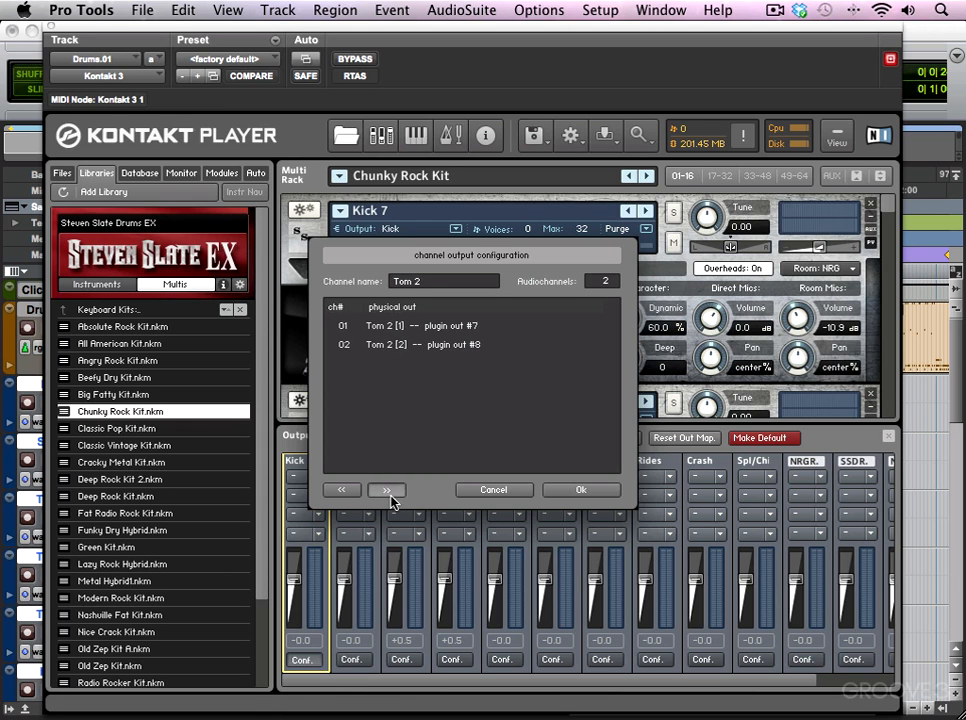
{"action": "left_click", "coordinate": [388, 490]}
{"action": "left_click", "coordinate": [388, 490]}
{"action": "left_click", "coordinate": [388, 490]}
{"action": "left_click", "coordinate": [388, 490]}
{"action": "left_click", "coordinate": [388, 490]}
{"action": "left_click", "coordinate": [388, 490]}
{"action": "left_click", "coordinate": [388, 490]}
{"action": "left_click", "coordinate": [582, 492]}
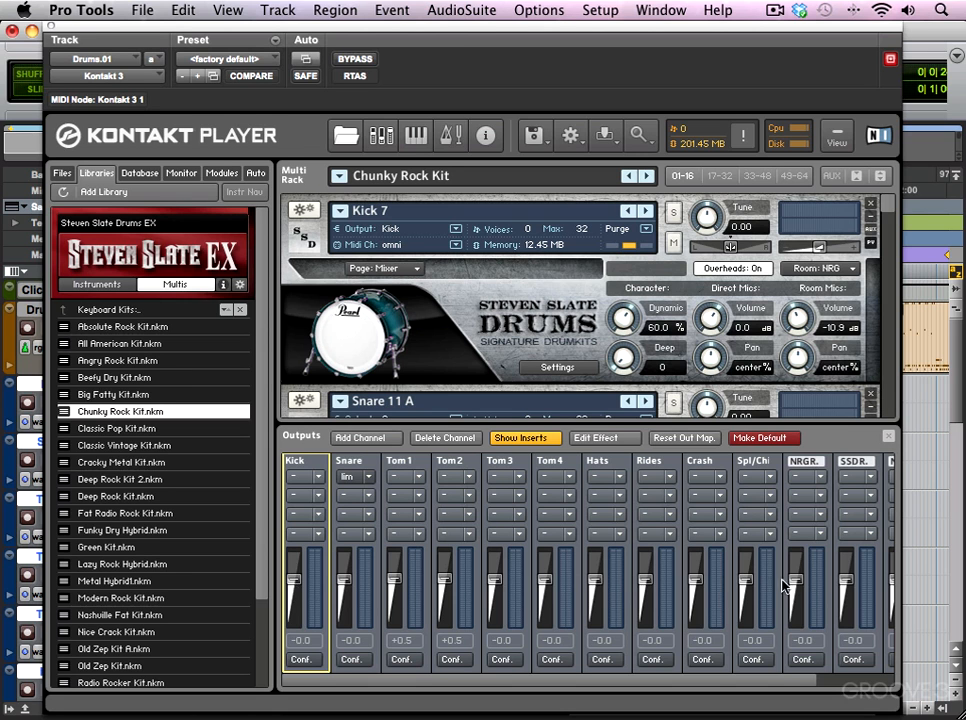
{"action": "left_click", "coordinate": [52, 27]}
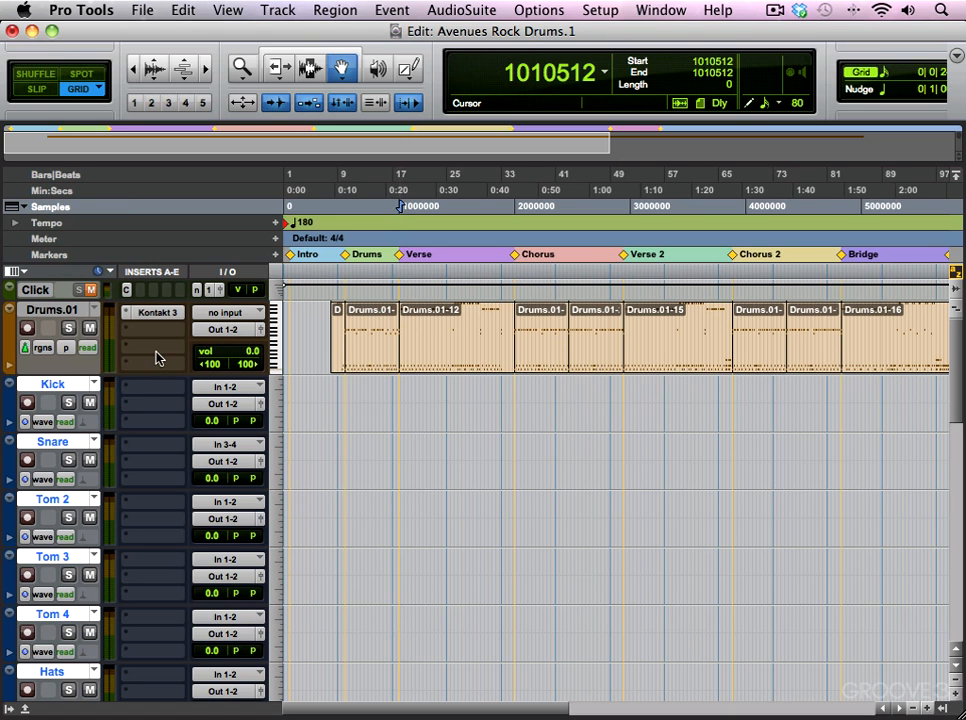
Step: Set the Kick track's input to Kontakt 3's first N/A plug-in output and the Snare track's input to its Snare output
{"action": "left_click", "coordinate": [196, 394]}
{"action": "mouse_move", "coordinate": [222, 424]}
{"action": "mouse_move", "coordinate": [367, 427]}
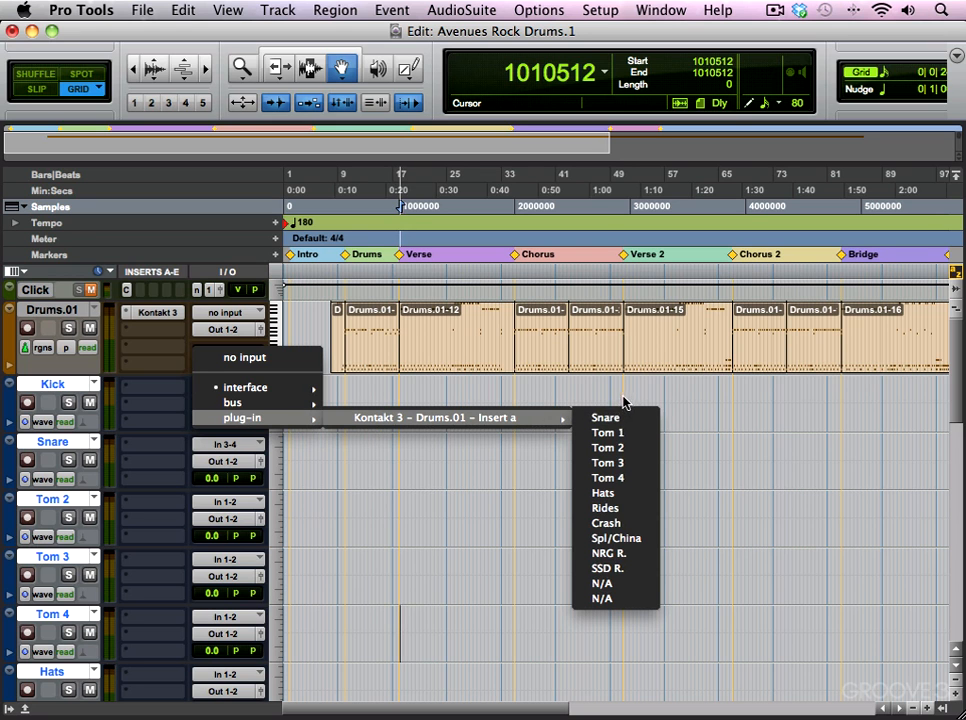
{"action": "left_click", "coordinate": [622, 584]}
{"action": "left_click", "coordinate": [228, 444]}
{"action": "mouse_move", "coordinate": [233, 472]}
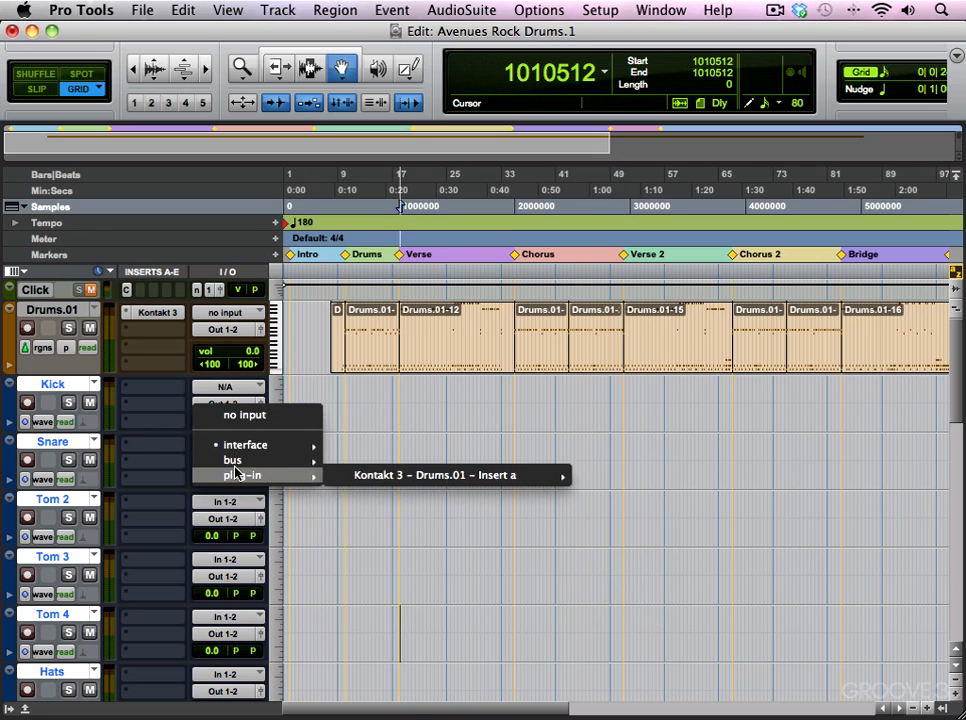
{"action": "mouse_move", "coordinate": [452, 478]}
{"action": "left_click", "coordinate": [646, 480]}
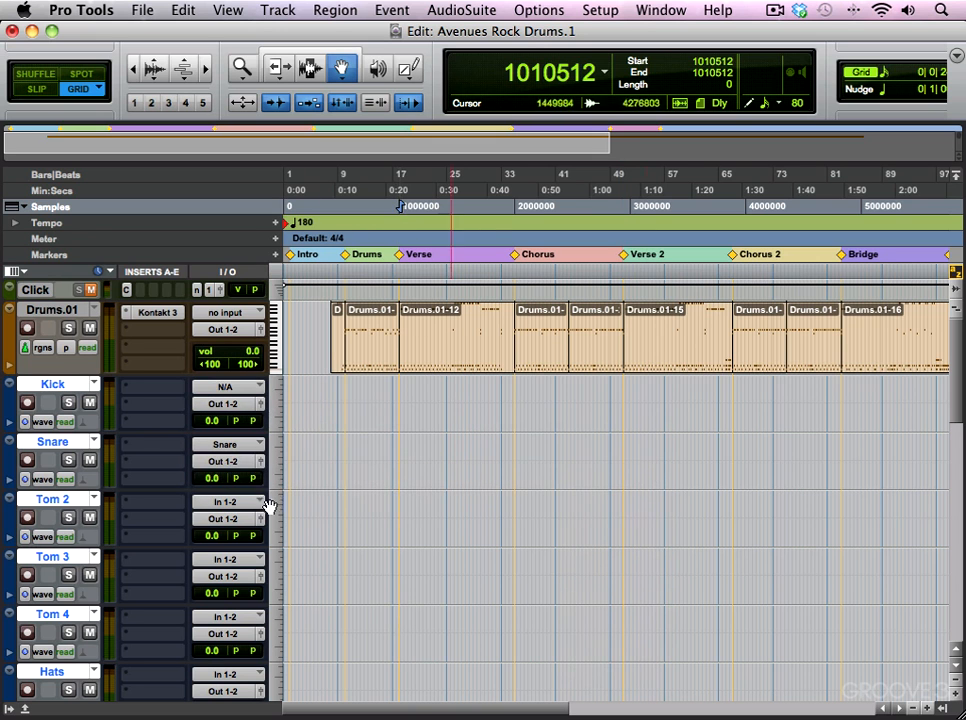
Step: Set the inputs of the Tom 2 and Tom 3 tracks to the Kontakt 3 plug-in outputs Tom 2 and Tom 3
{"action": "left_click", "coordinate": [228, 505]}
{"action": "mouse_move", "coordinate": [231, 531]}
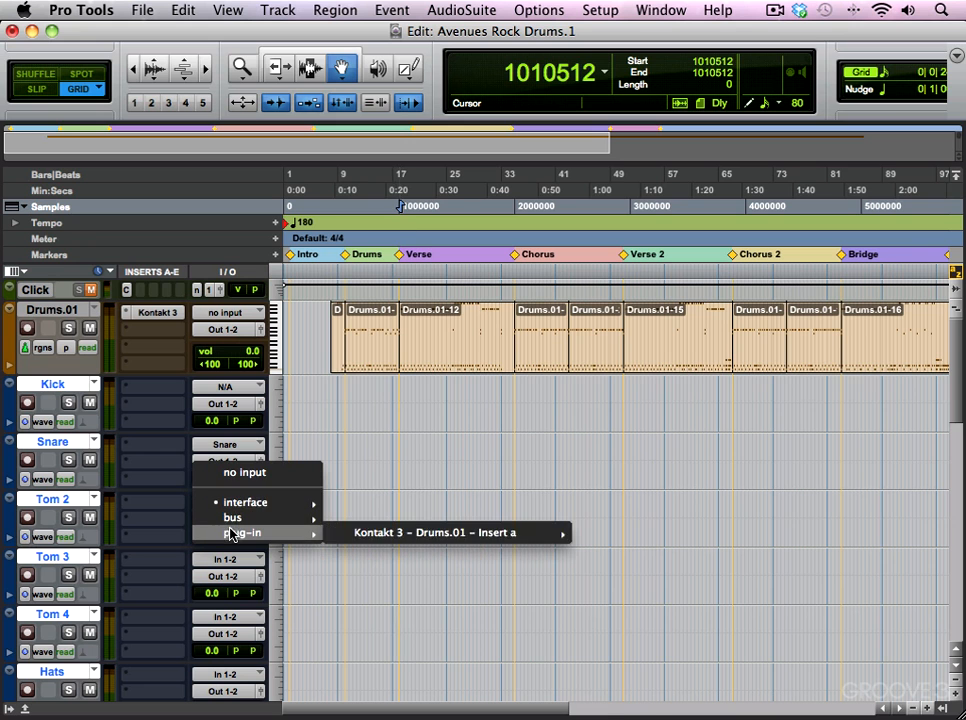
{"action": "mouse_move", "coordinate": [406, 535]}
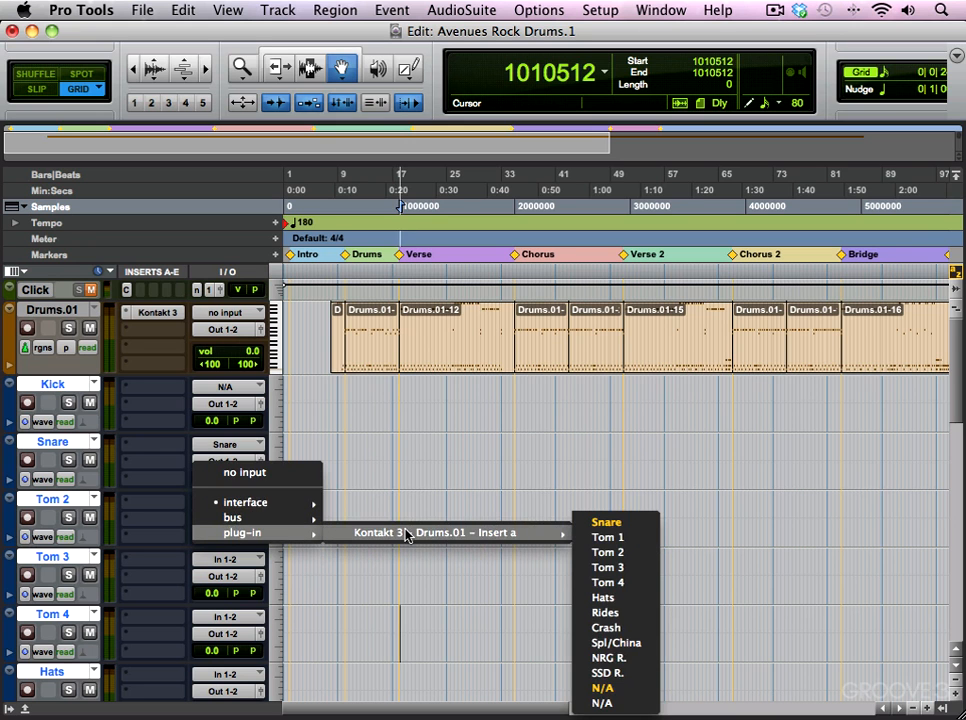
{"action": "left_click", "coordinate": [596, 553]}
{"action": "left_click", "coordinate": [231, 563]}
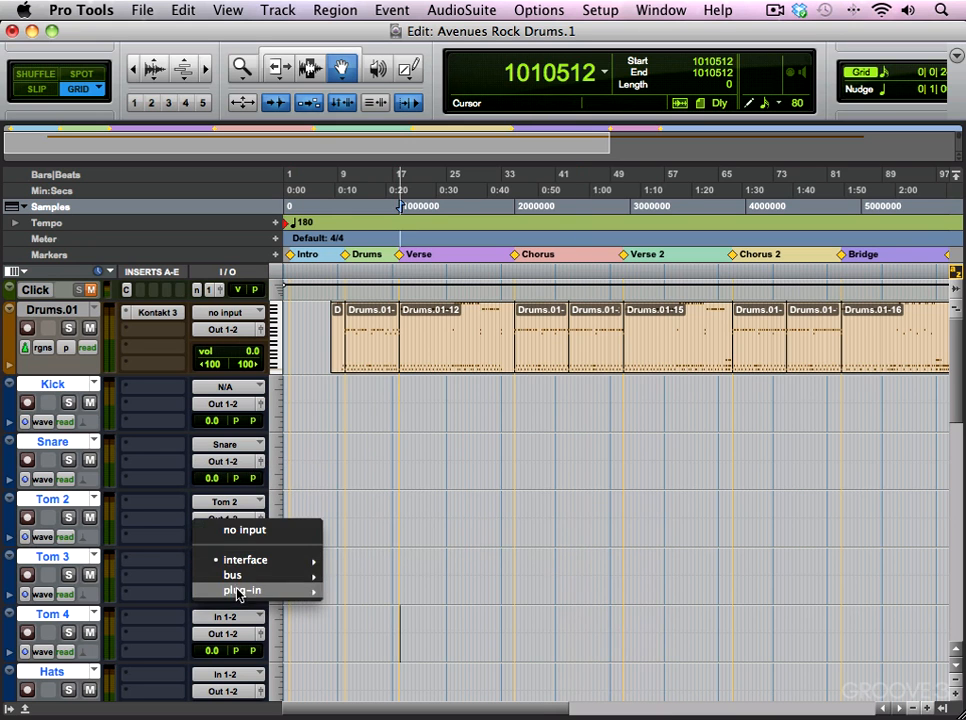
{"action": "mouse_move", "coordinate": [262, 590]}
{"action": "mouse_move", "coordinate": [487, 590]}
{"action": "left_click", "coordinate": [603, 568]}
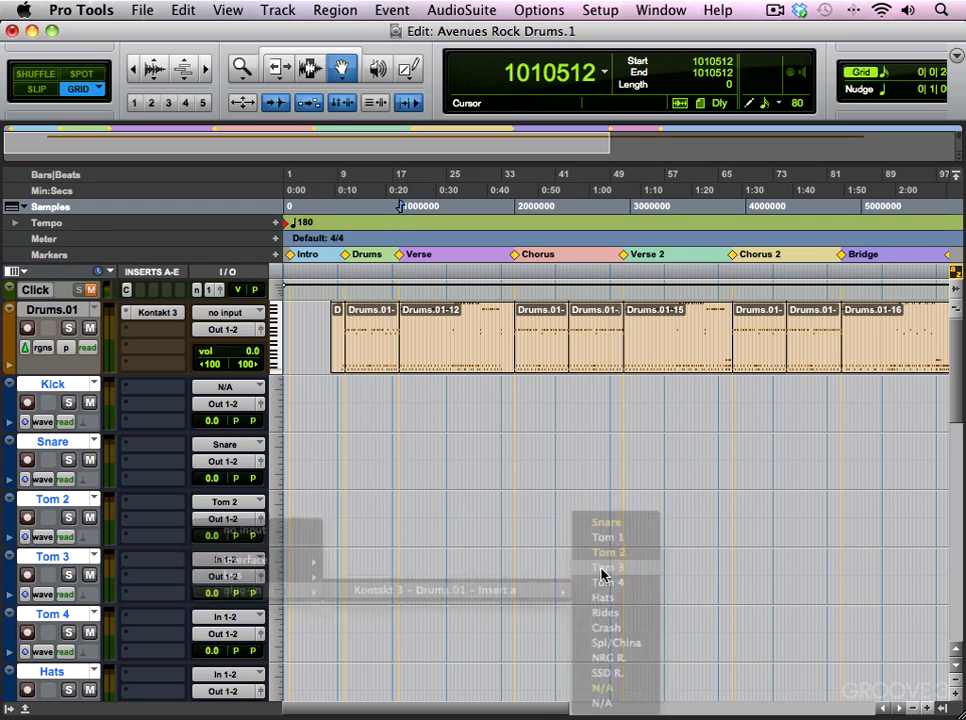
Step: Set the inputs of the Tom 4 and Hats tracks to the Kontakt 3 plug-in outputs Tom 4 and Hats
{"action": "scroll", "coordinate": [397, 539], "scroll_direction": "down", "scroll_amount": 5}
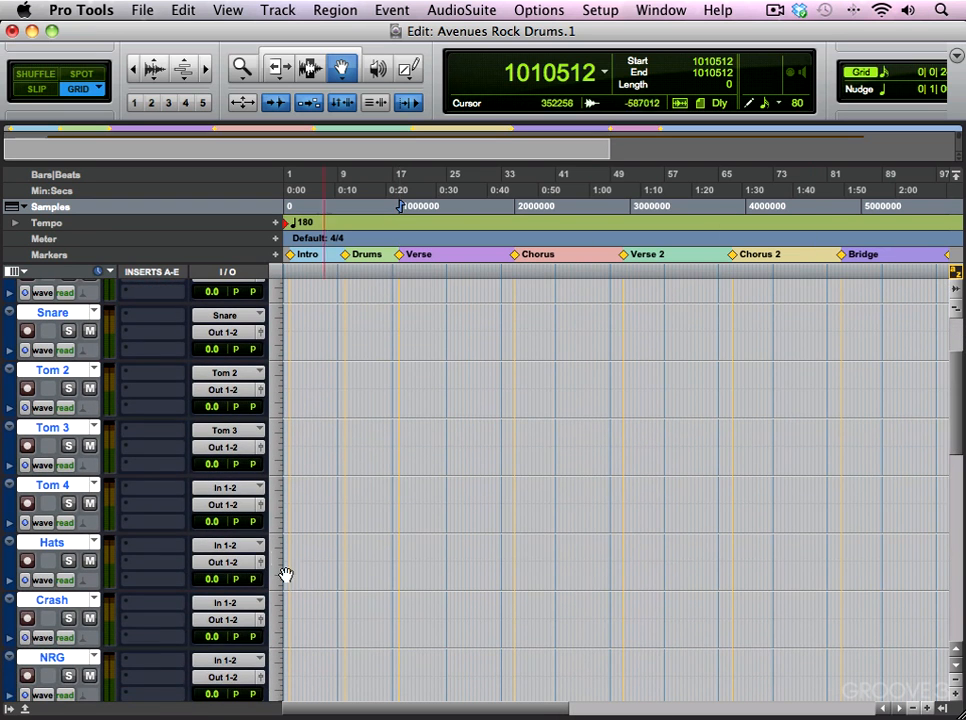
{"action": "left_click", "coordinate": [240, 493]}
{"action": "mouse_move", "coordinate": [244, 517]}
{"action": "mouse_move", "coordinate": [459, 518]}
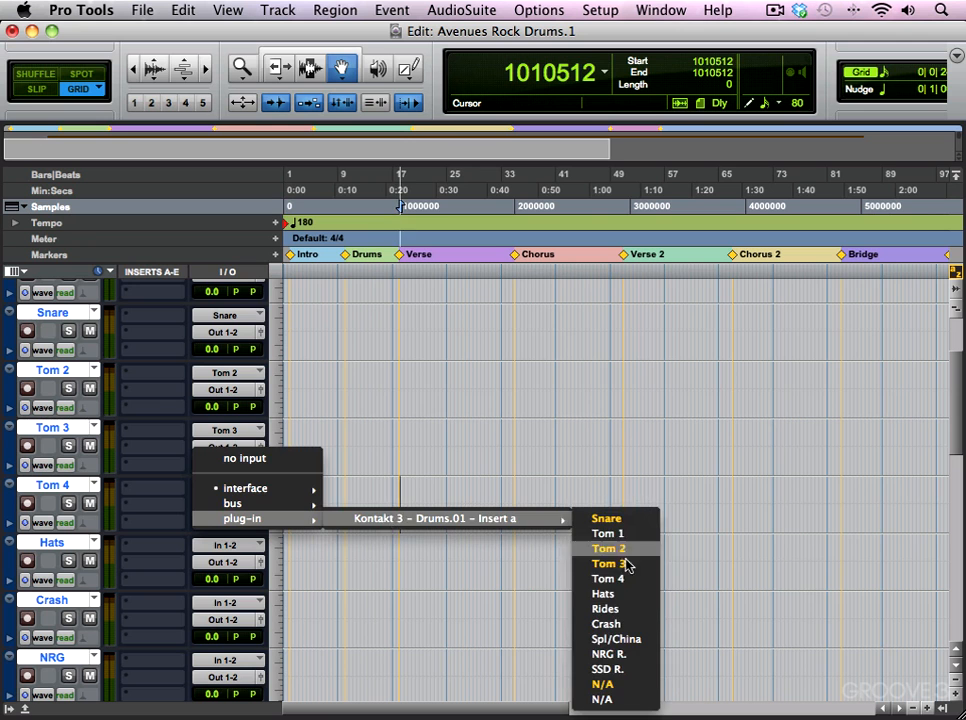
{"action": "left_click", "coordinate": [610, 578]}
{"action": "left_click", "coordinate": [228, 548]}
{"action": "mouse_move", "coordinate": [231, 576]}
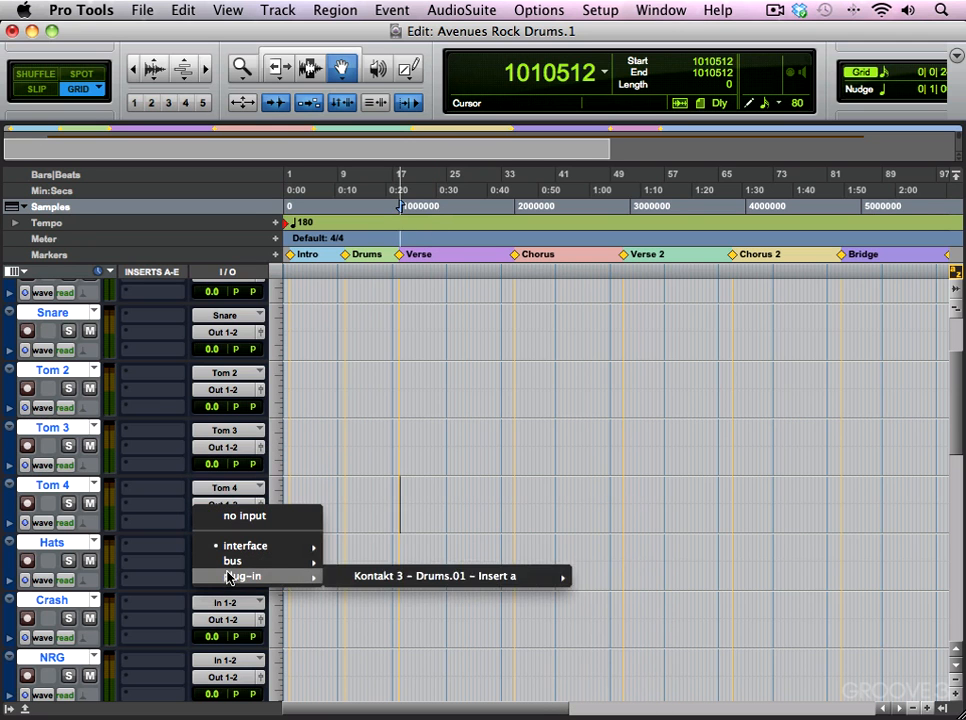
{"action": "mouse_move", "coordinate": [430, 577]}
{"action": "left_click", "coordinate": [603, 598]}
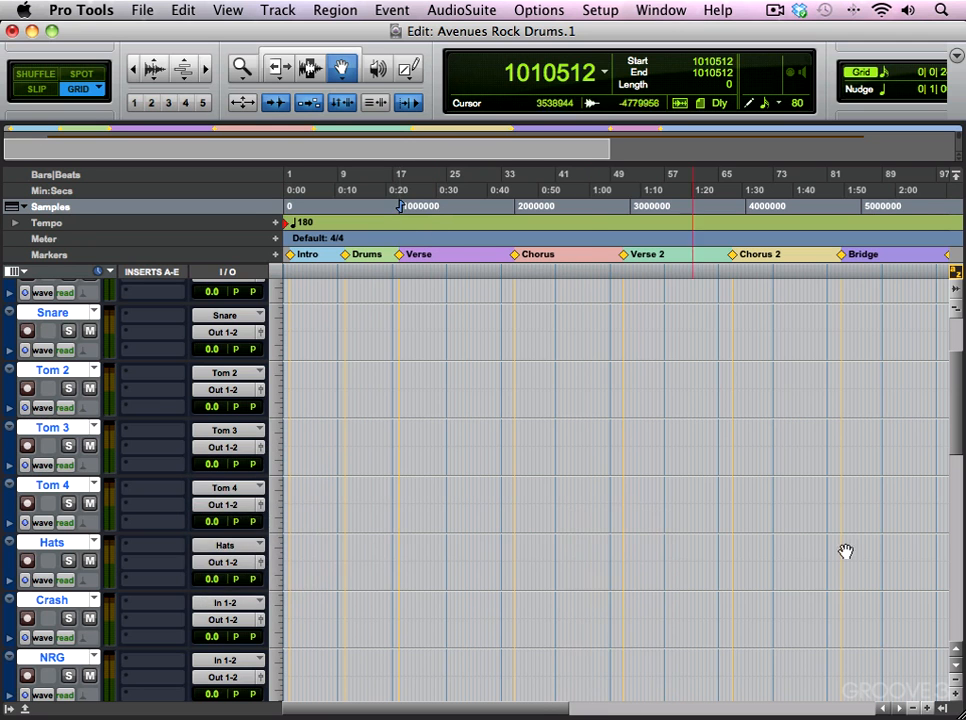
Step: Set the input of the Crash track to the Kontakt 3 plug-in output Crash
{"action": "left_click_drag", "start_coordinate": [960, 418], "coordinate": [959, 442]}
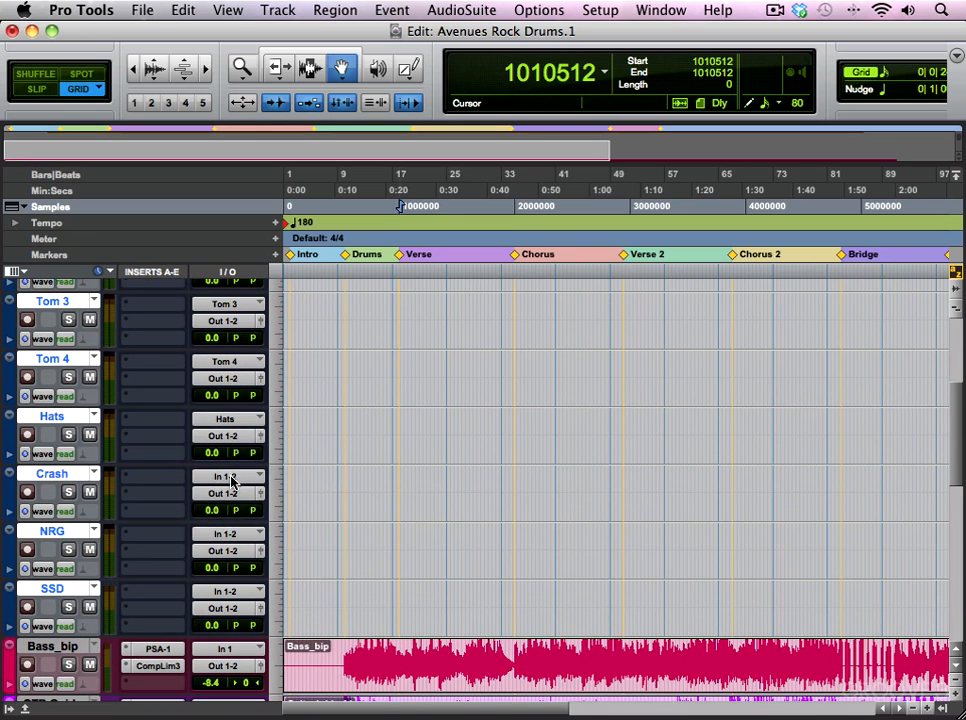
{"action": "left_click", "coordinate": [228, 476]}
{"action": "mouse_move", "coordinate": [233, 508]}
{"action": "mouse_move", "coordinate": [560, 508]}
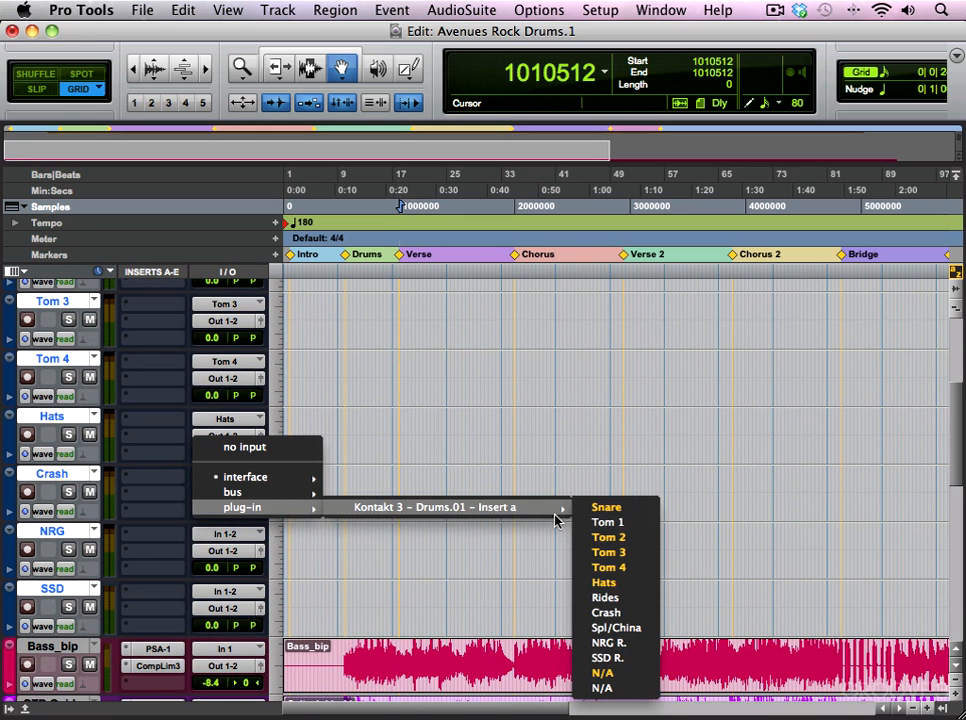
{"action": "left_click", "coordinate": [630, 612]}
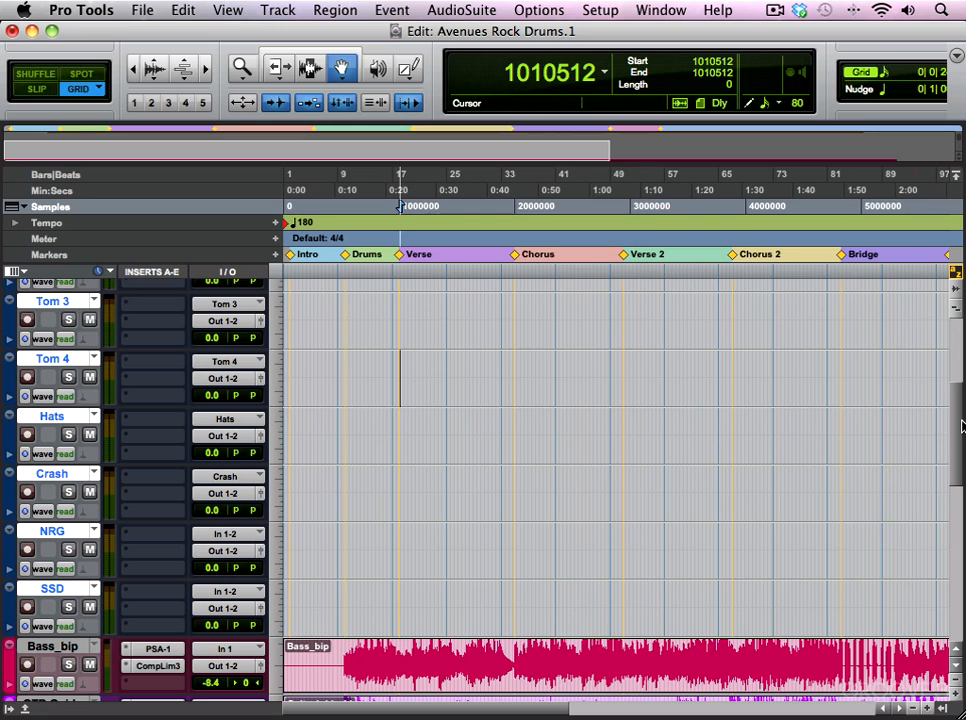
Step: Set the inputs of the NRG and SSD tracks to the Kontakt 3 plug-in outputs NRG R. and SSD R
{"action": "scroll", "coordinate": [310, 481], "scroll_direction": "down", "scroll_amount": 3}
{"action": "left_click", "coordinate": [241, 444]}
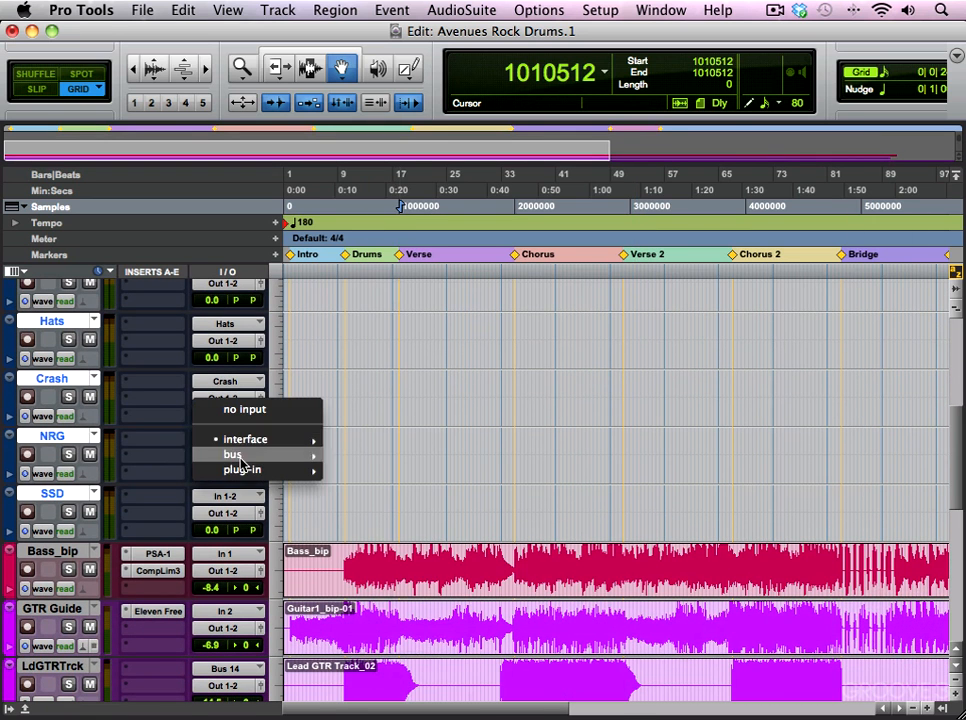
{"action": "mouse_move", "coordinate": [302, 468]}
{"action": "mouse_move", "coordinate": [520, 469]}
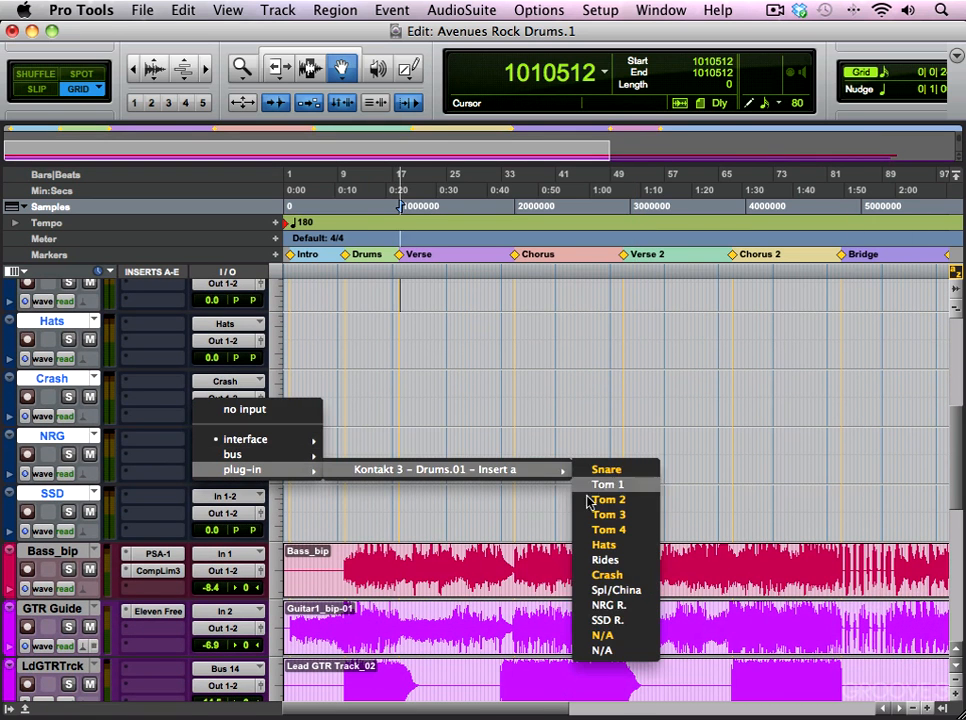
{"action": "left_click", "coordinate": [606, 606]}
{"action": "left_click", "coordinate": [228, 496]}
{"action": "mouse_move", "coordinate": [240, 529]}
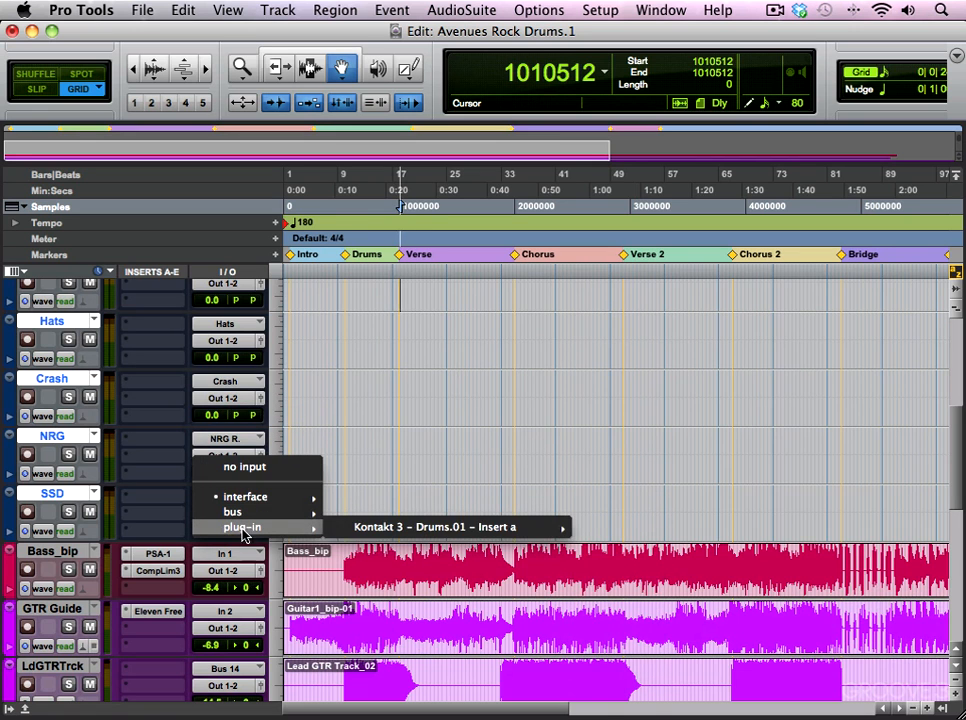
{"action": "mouse_move", "coordinate": [383, 539]}
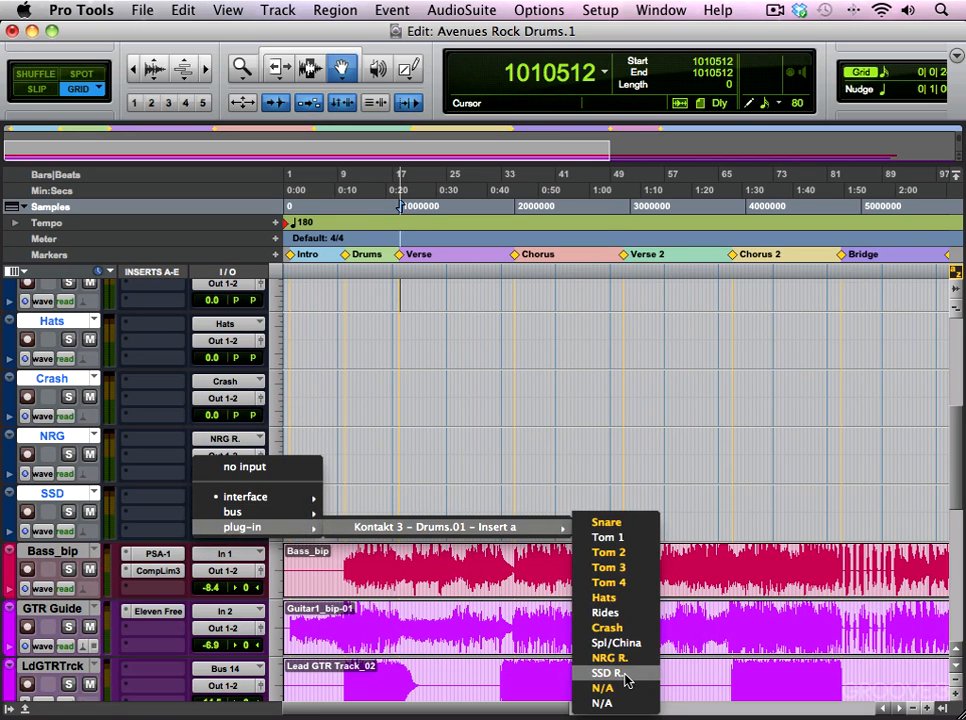
{"action": "left_click", "coordinate": [607, 673]}
Step: Record the Kontakt 3 drum outputs onto the record-enabled audio tracks from the session start, stopping after the final drum hits
{"action": "left_click_drag", "start_coordinate": [955, 478], "coordinate": [943, 388]}
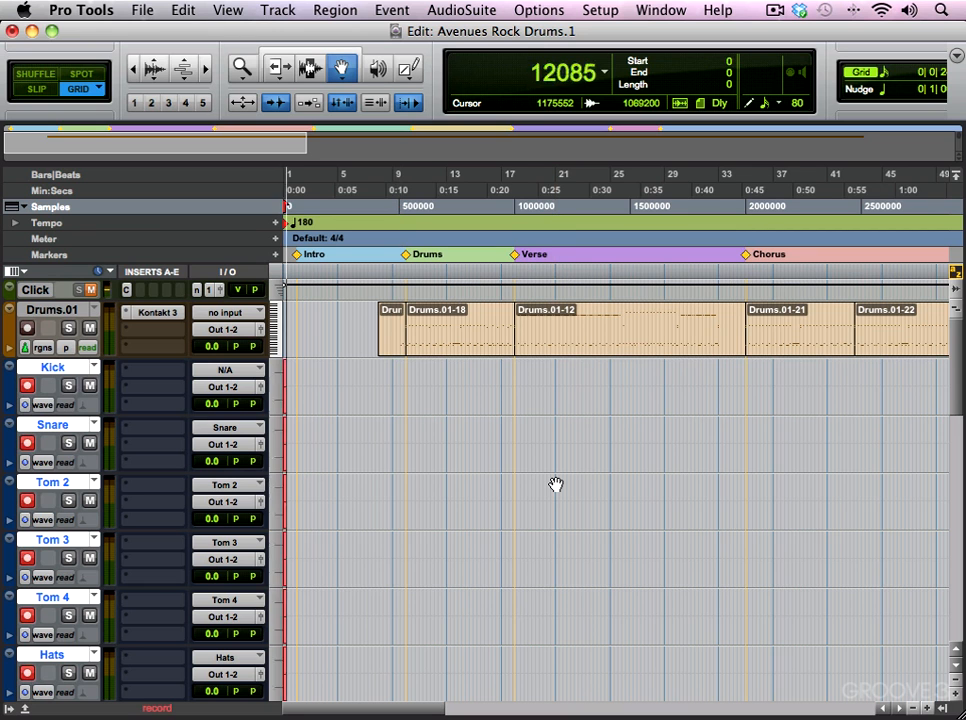
{"action": "scroll", "coordinate": [955, 348], "scroll_direction": "down", "scroll_amount": 1}
{"action": "scroll", "coordinate": [955, 348], "scroll_direction": "down", "scroll_amount": 3}
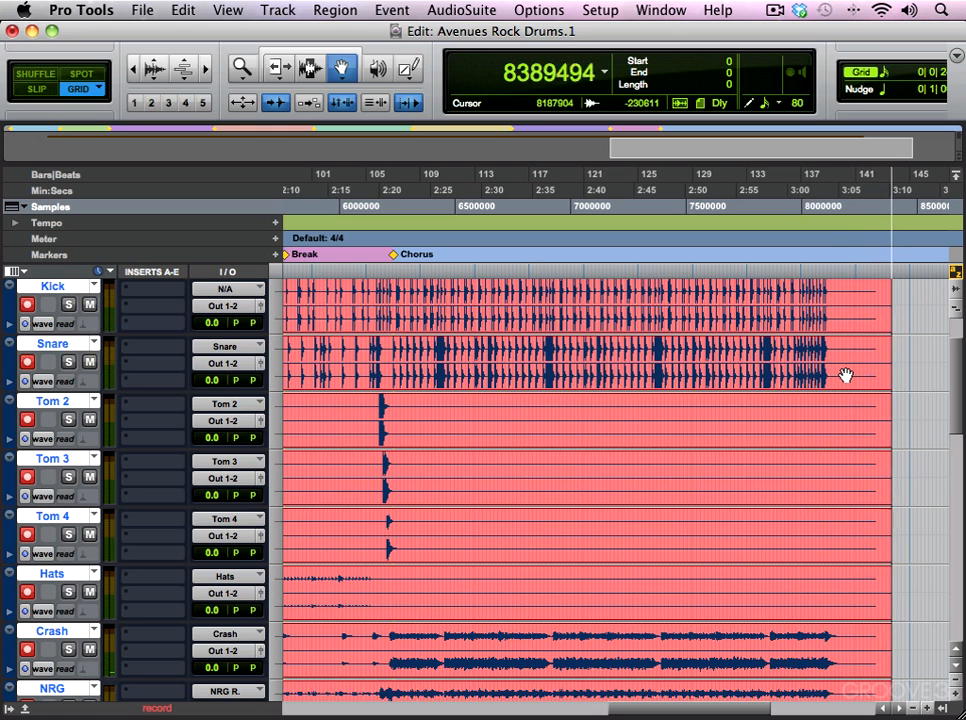
{"action": "key", "text": "space"}
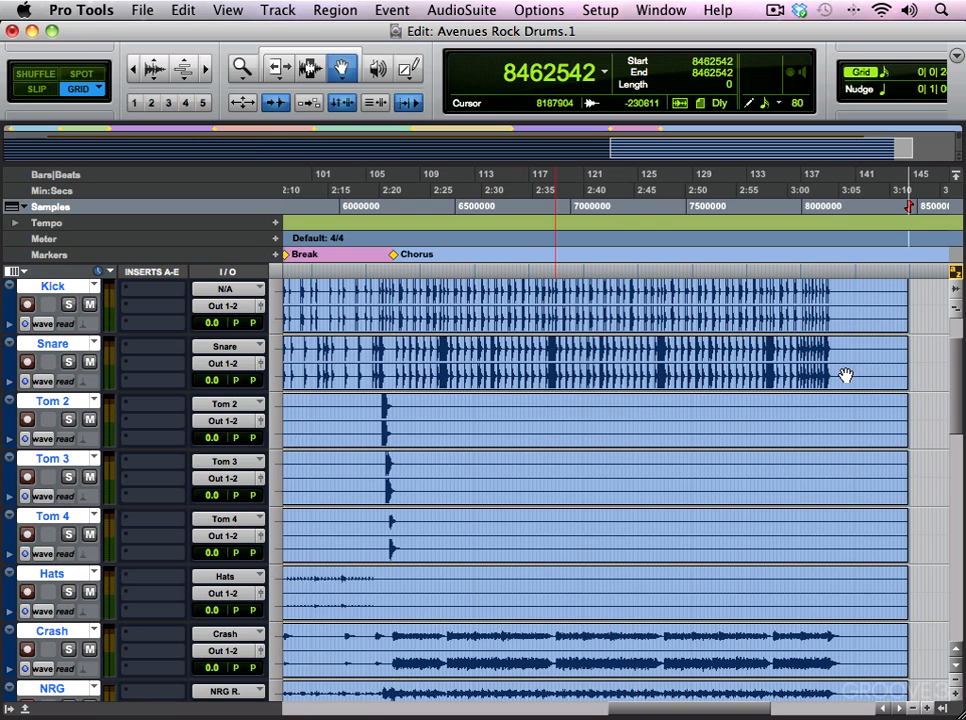
Step: Return to the session start and zoom in horizontally to examine the recorded drum audio alongside the Drums.01 MIDI regions
{"action": "key", "text": "Return"}
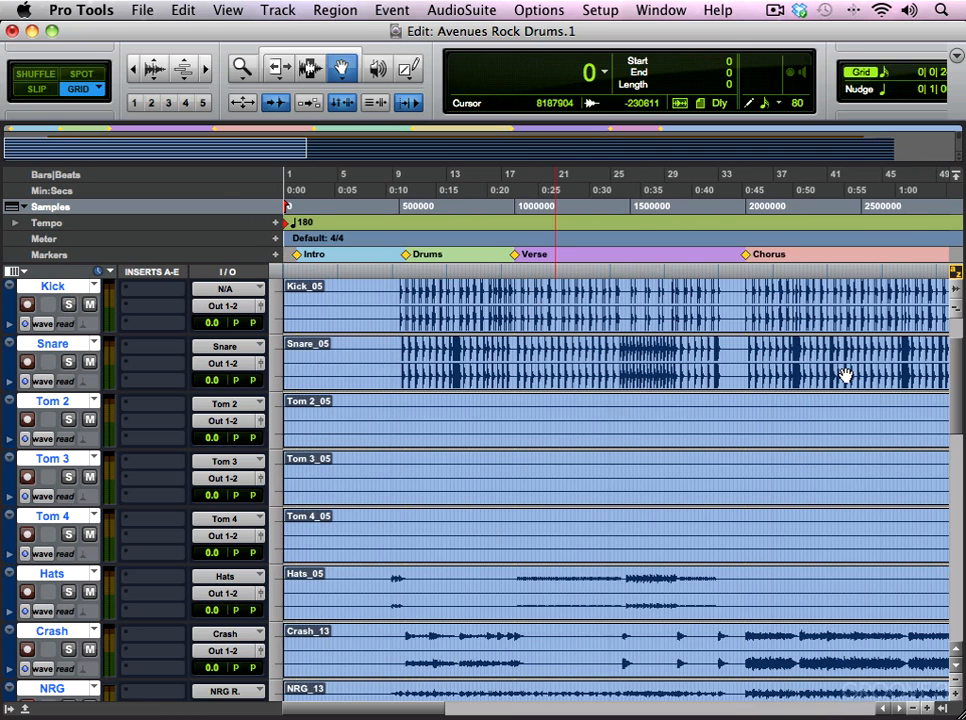
{"action": "key", "text": "super+bracketright"}
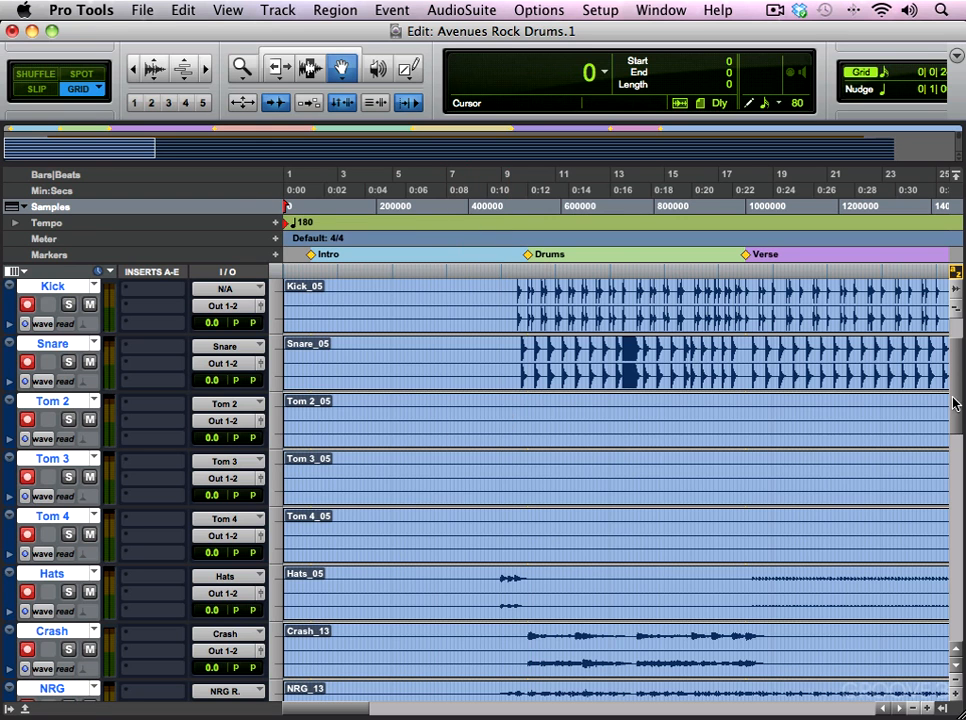
{"action": "scroll", "coordinate": [953, 403], "scroll_direction": "up", "scroll_amount": 3}
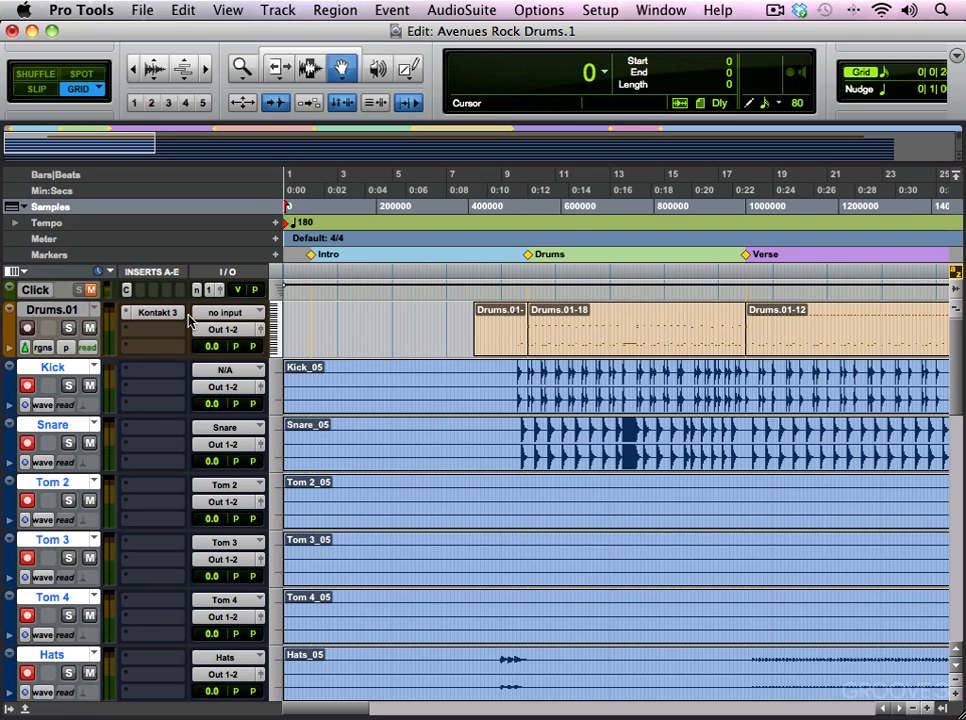